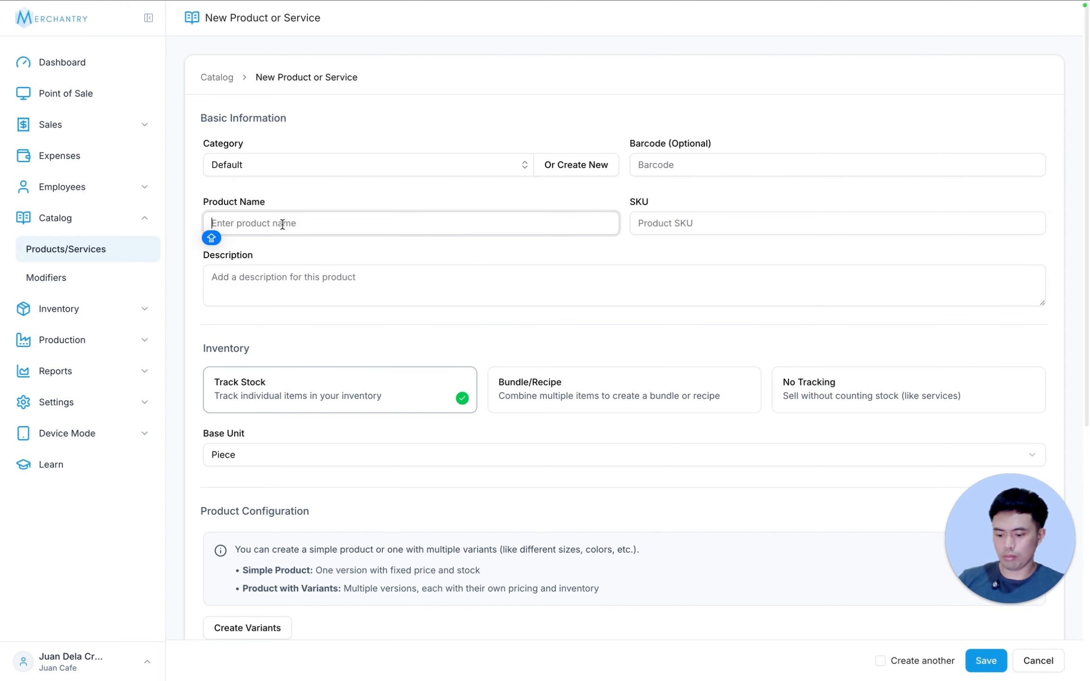
Step: Name the new product Bottled Water and set its price to 25 and cost per base unit to 20
text(Bottled Water)
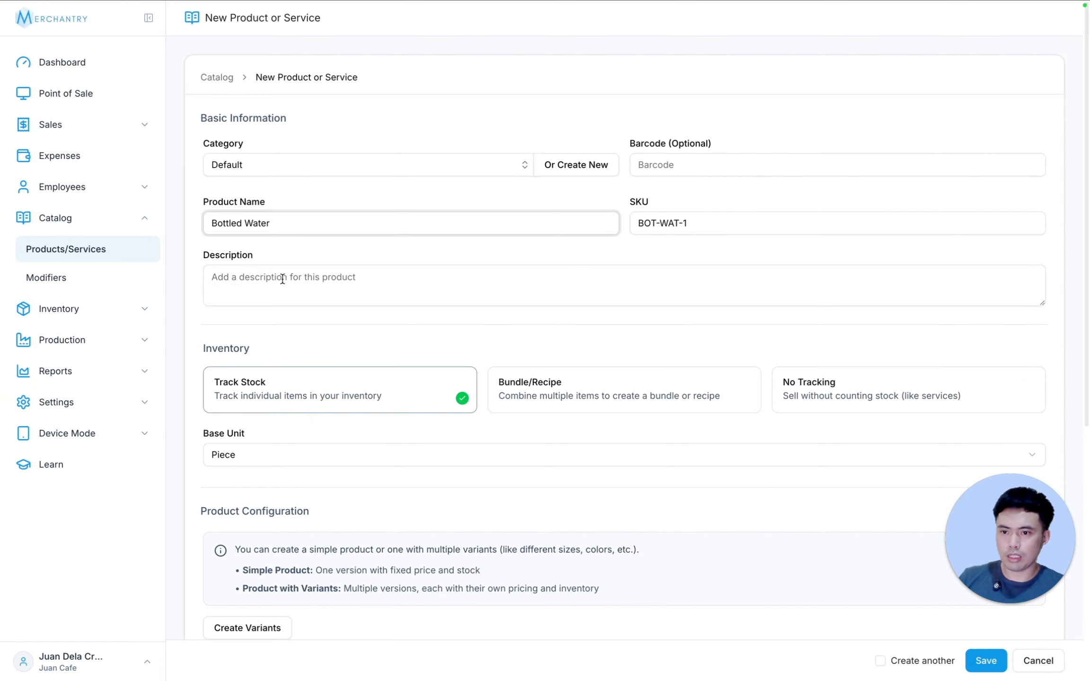
scroll(409, 282, down, 2)
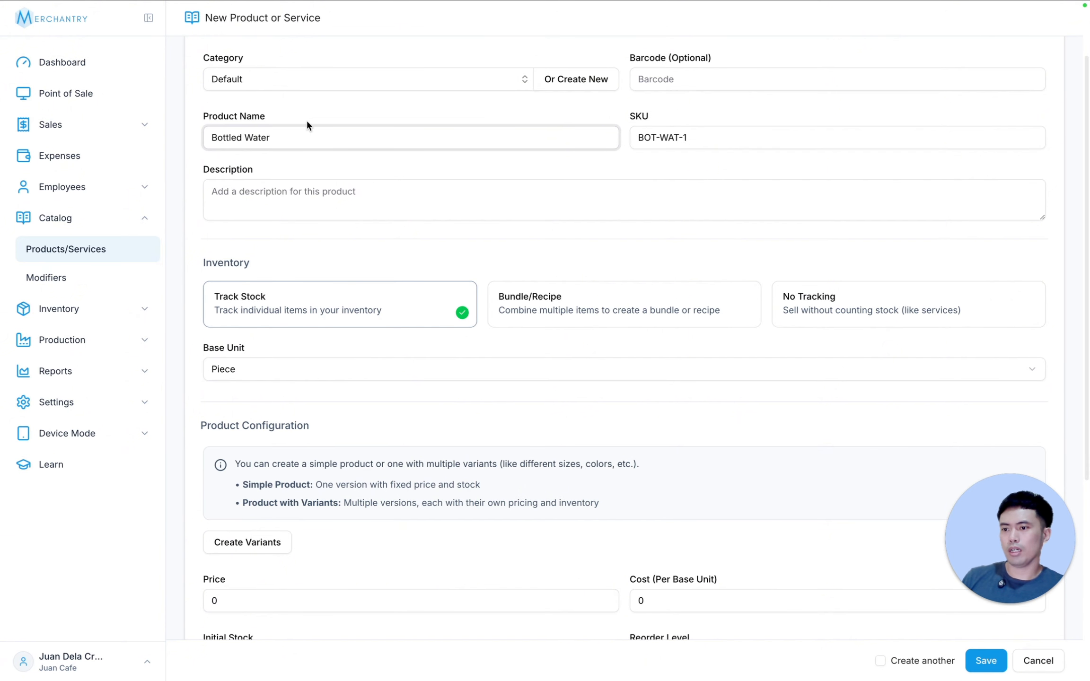
scroll(445, 359, down, 1)
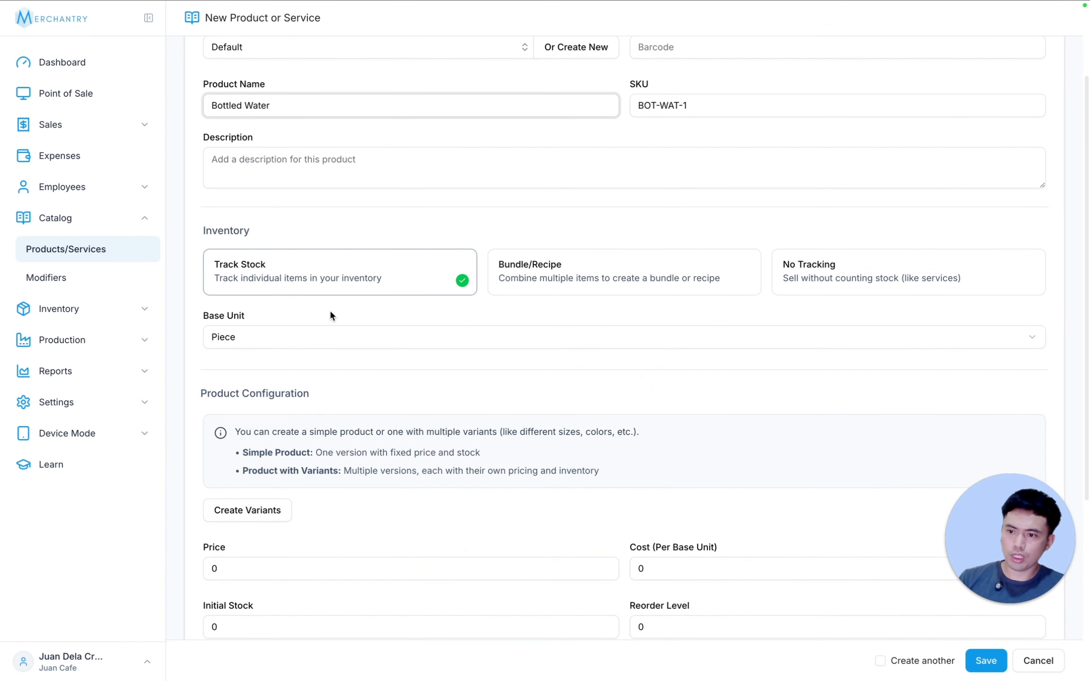
scroll(458, 360, down, 5)
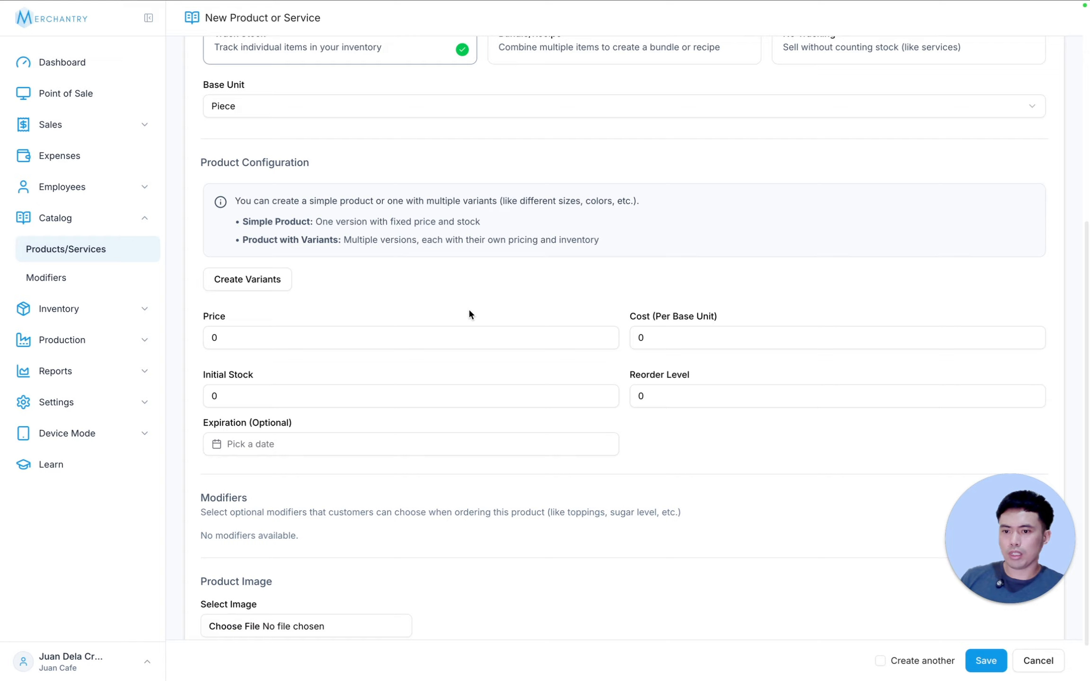
click(223, 342)
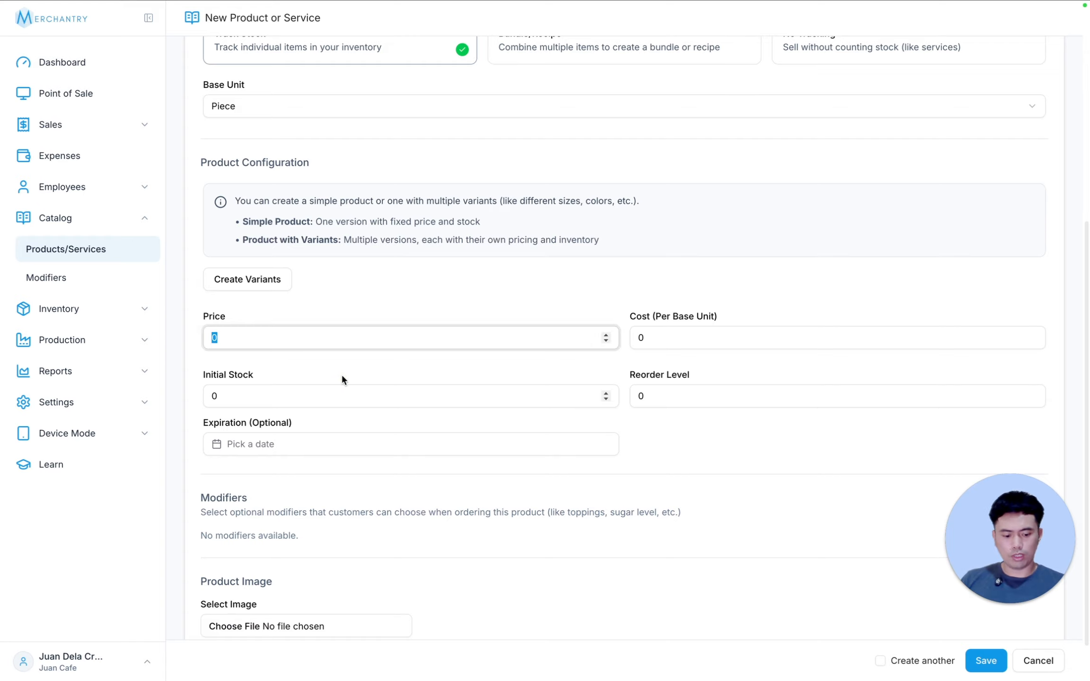
text(25)
click(639, 337)
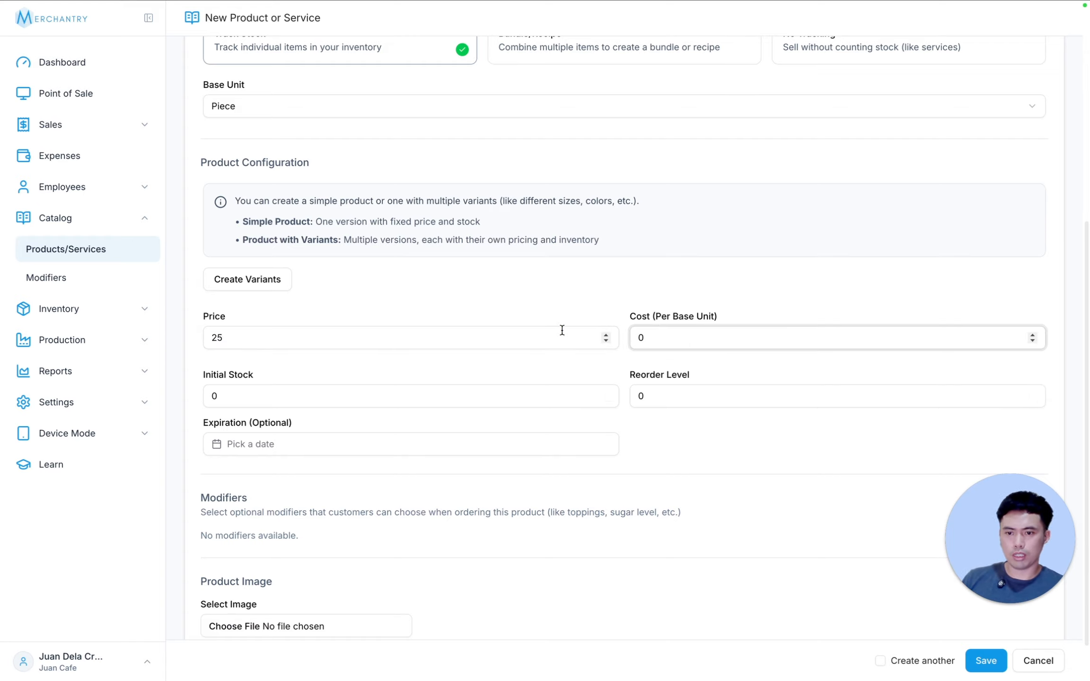
text(20)
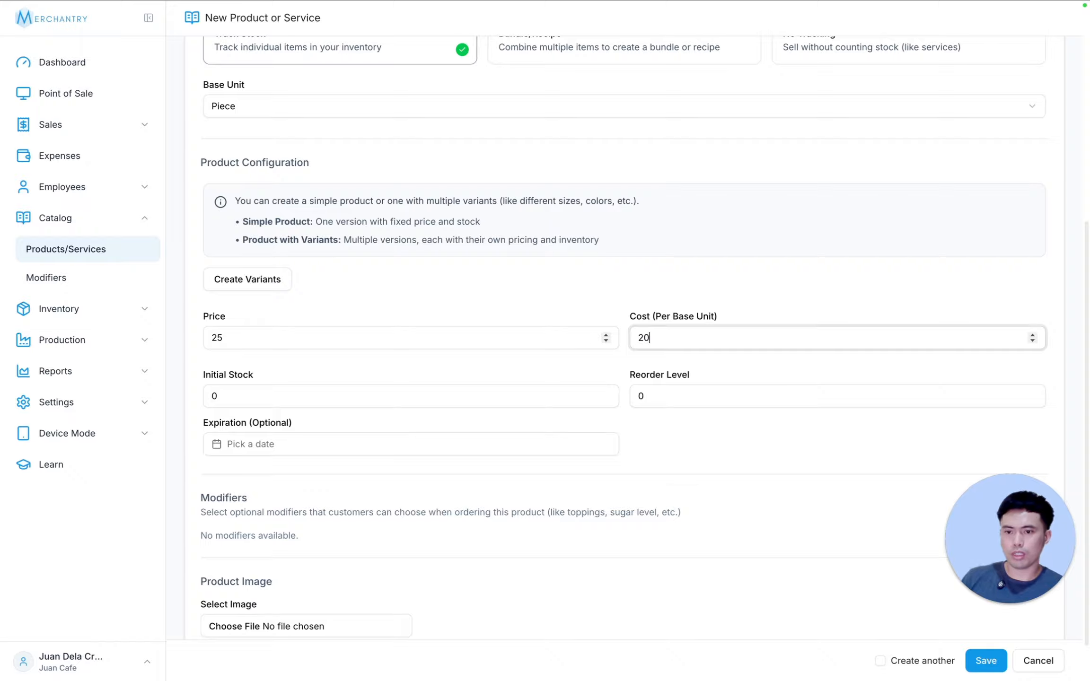
Step: Set the product's initial stock to 100 and its reorder level to 20
click(236, 397)
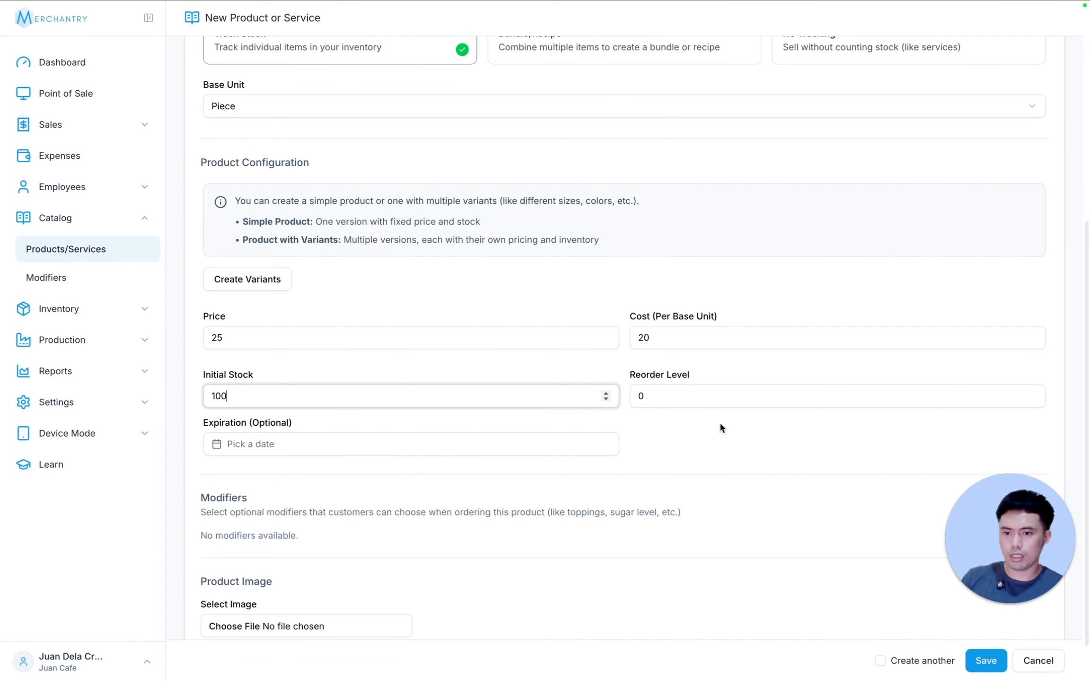
click(665, 396)
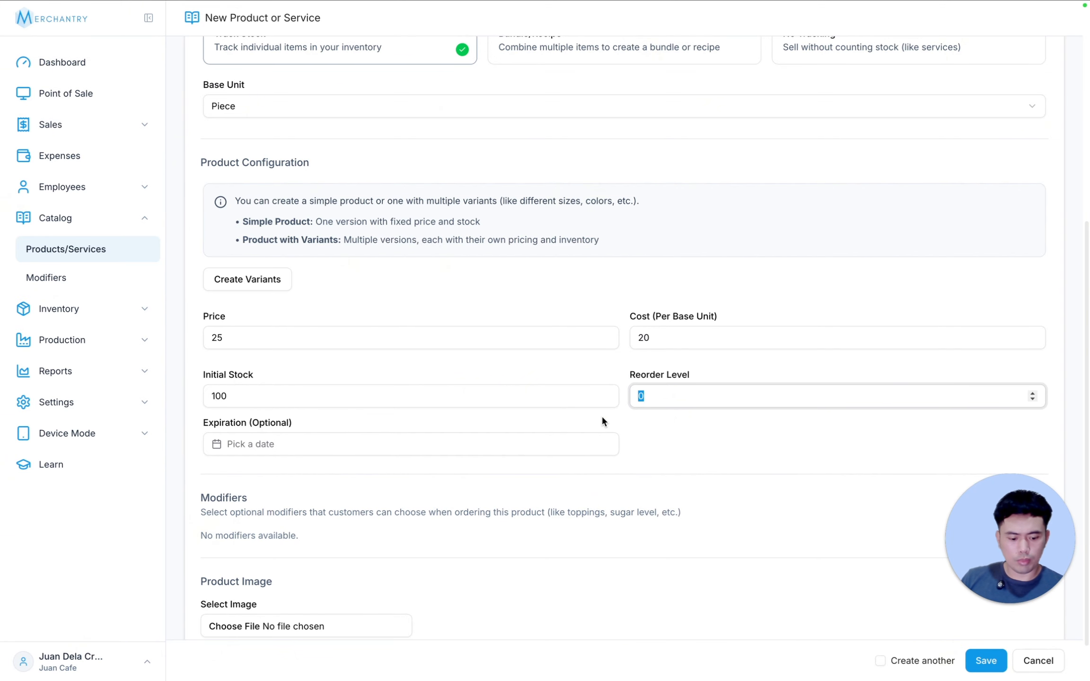
text(20)
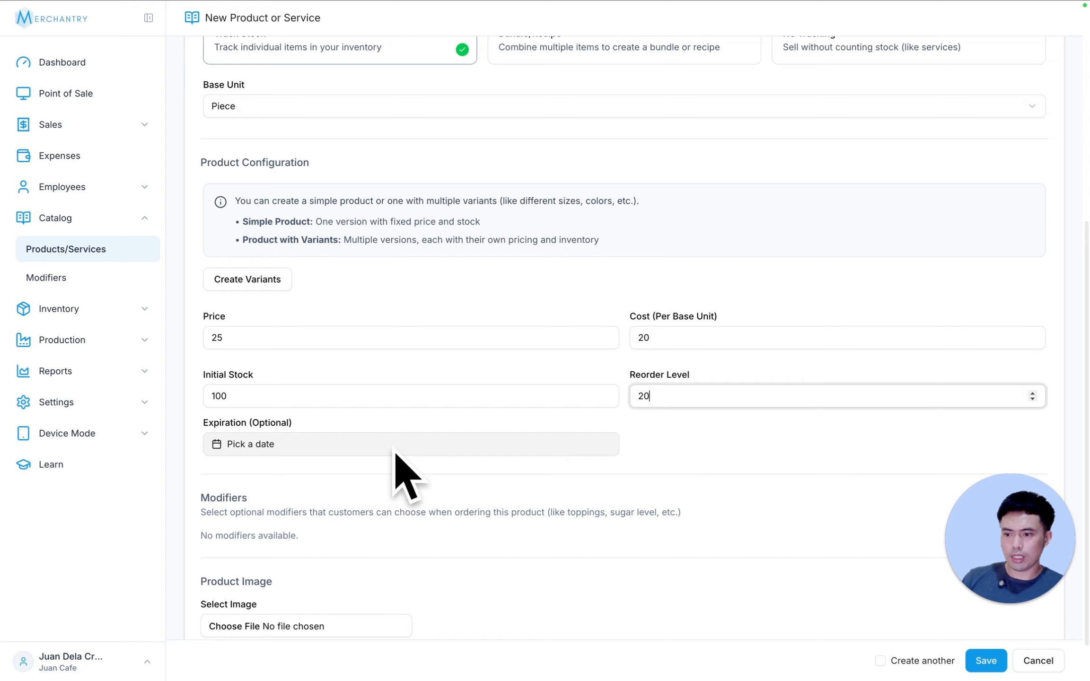
Step: Attach 5.png as the Bottled Water product image and save the product
scroll(661, 465, down, 2)
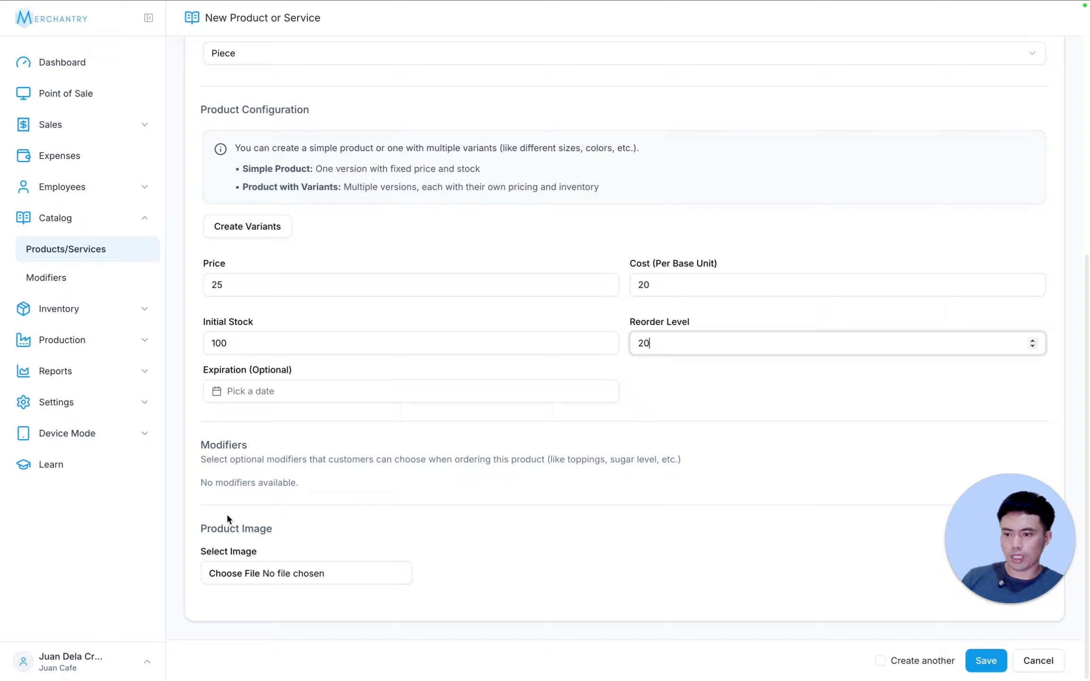
click(278, 570)
double_click(321, 276)
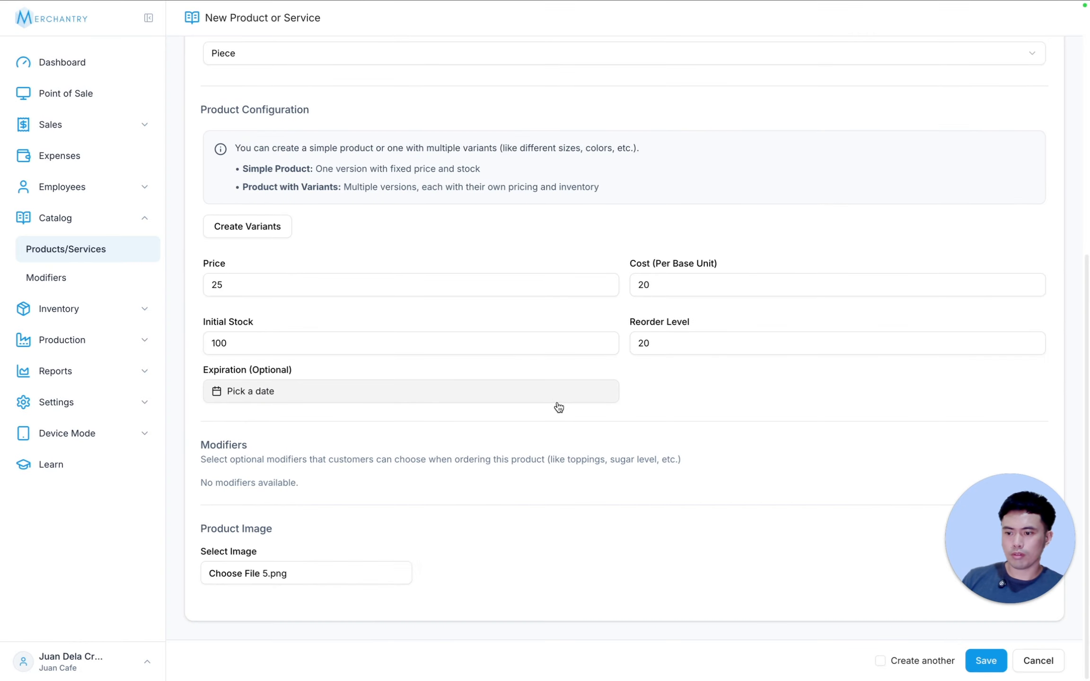
click(988, 660)
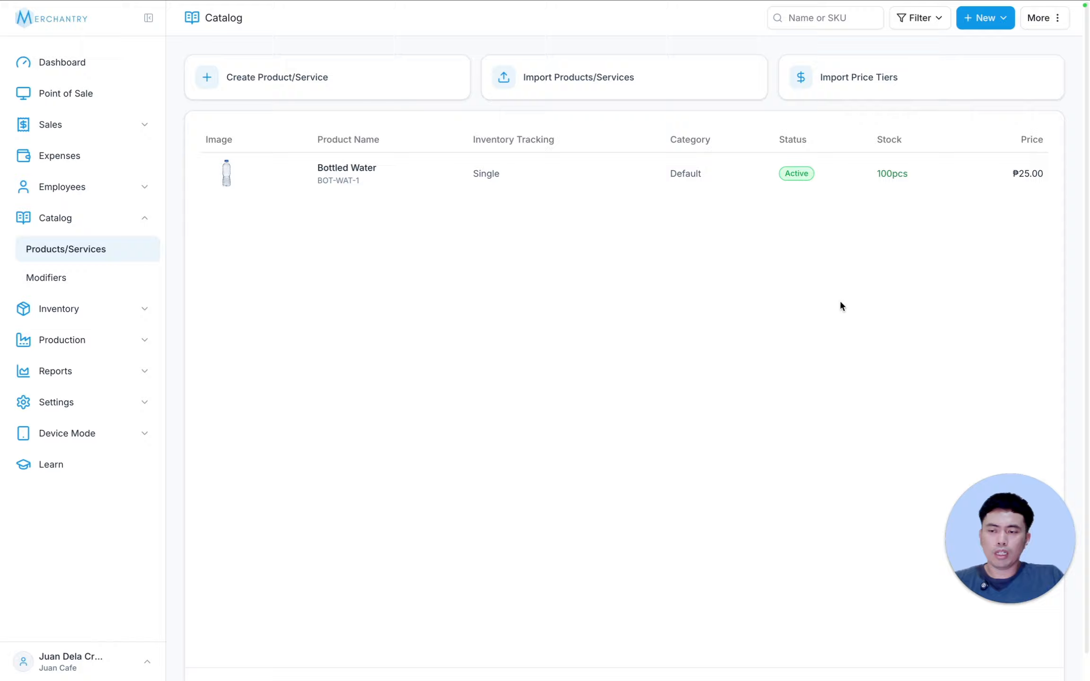
Step: Start another catalog product in the Sandwiches category and name it Sandwich
click(988, 18)
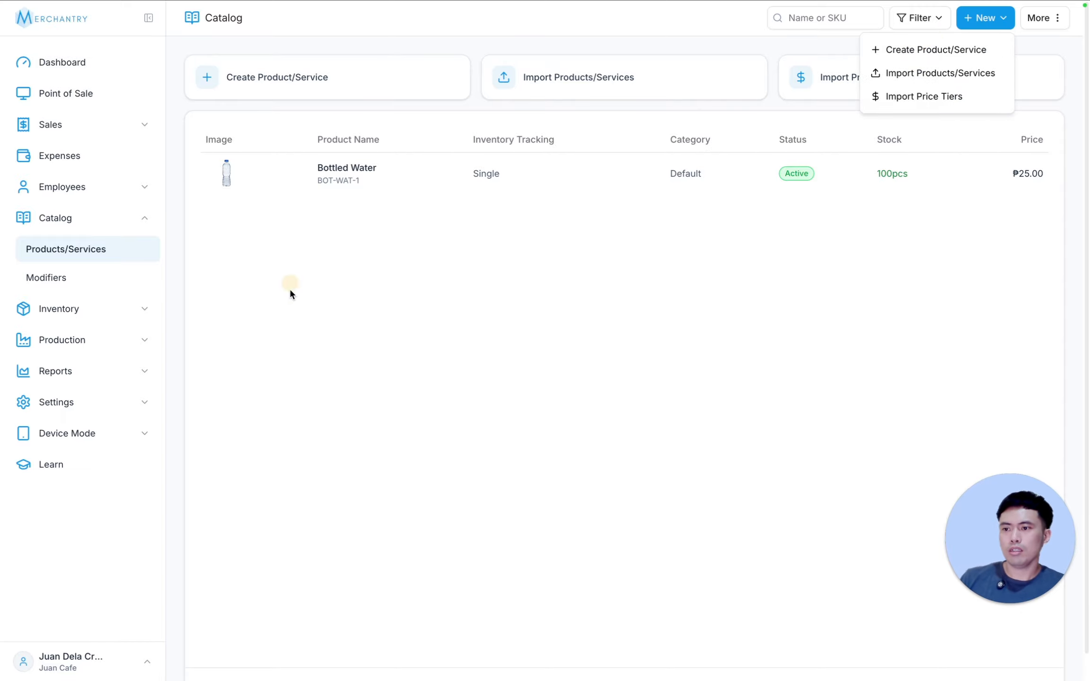
click(948, 45)
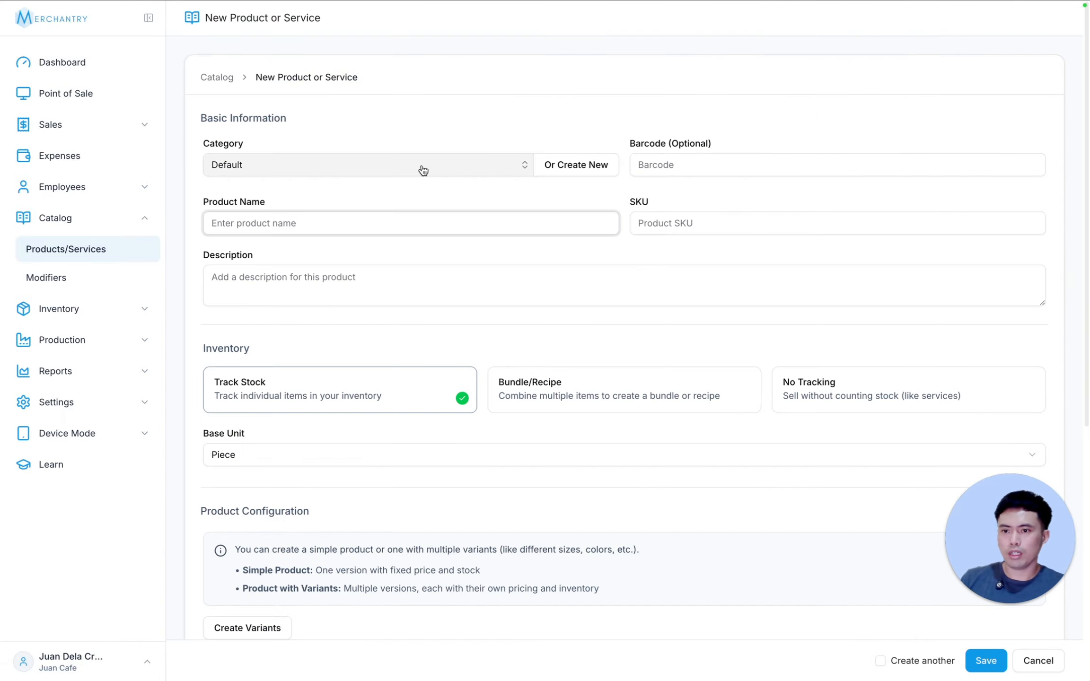
click(445, 166)
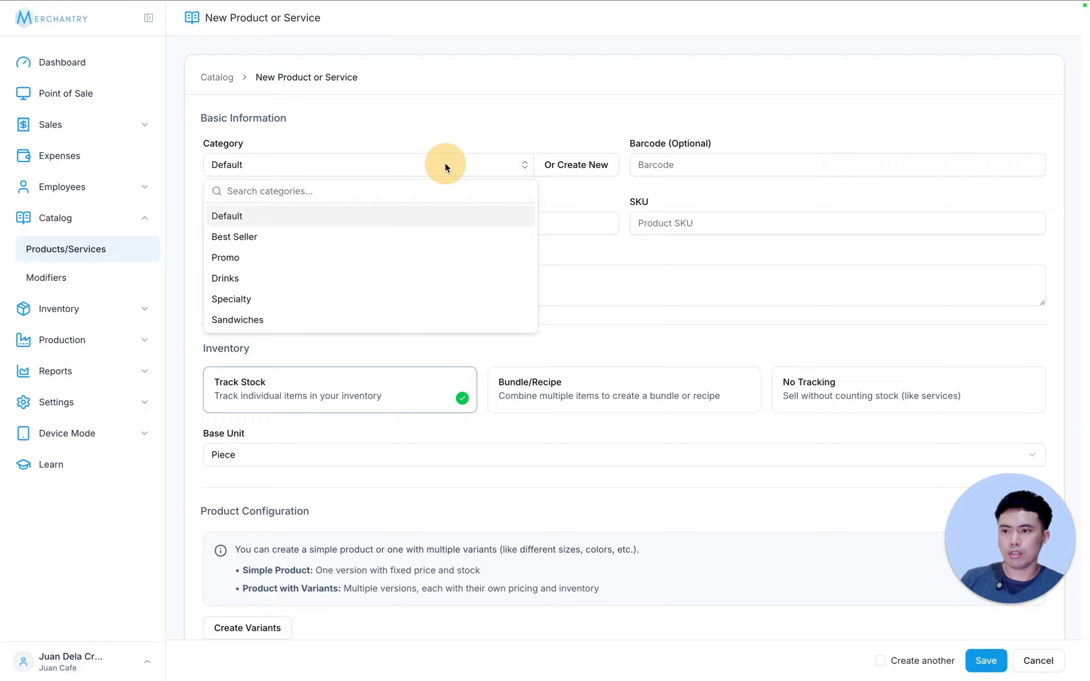
click(258, 319)
click(575, 164)
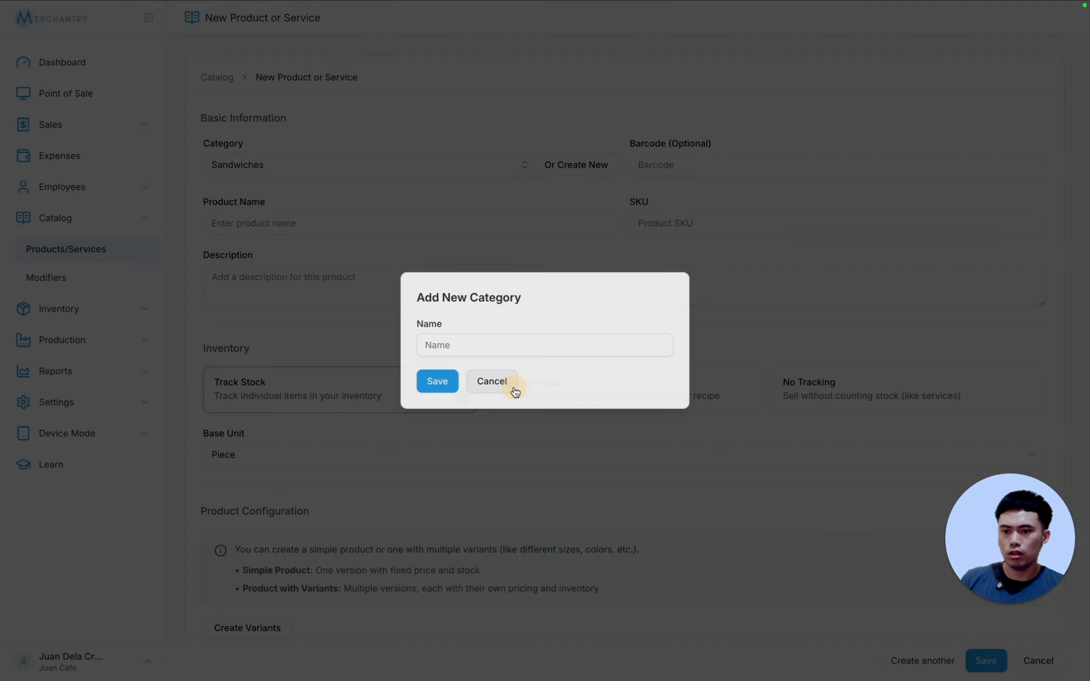
click(515, 386)
text(Sandwich)
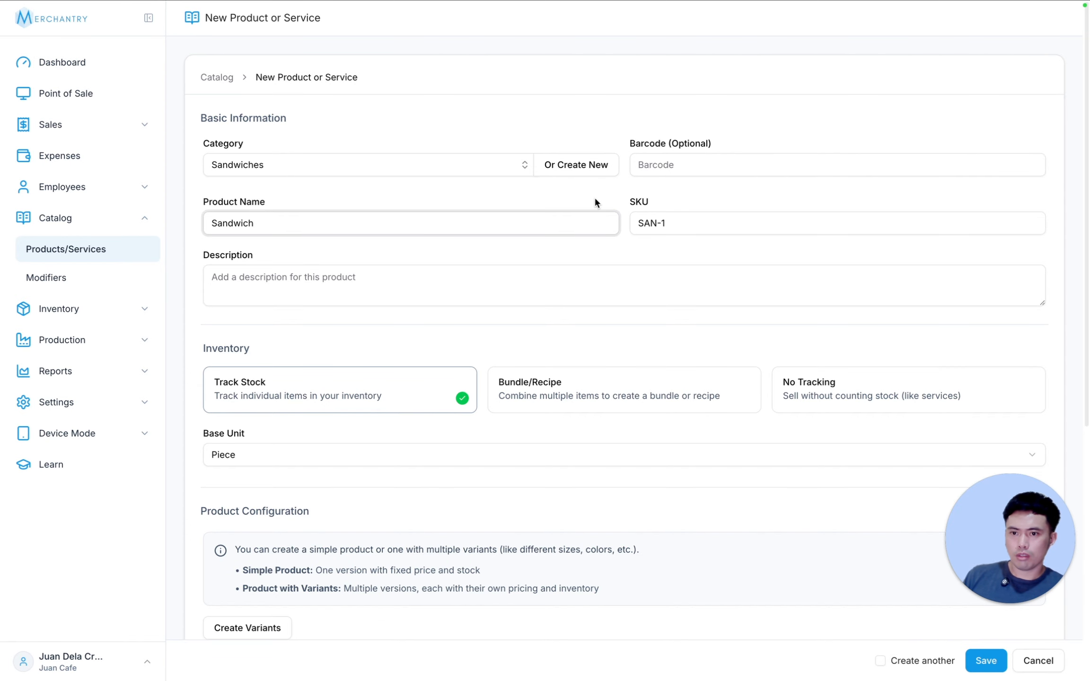
Step: Create variants for the sandwich using a Flavor option with the values Tuna and Chicken
scroll(296, 286, down, 2)
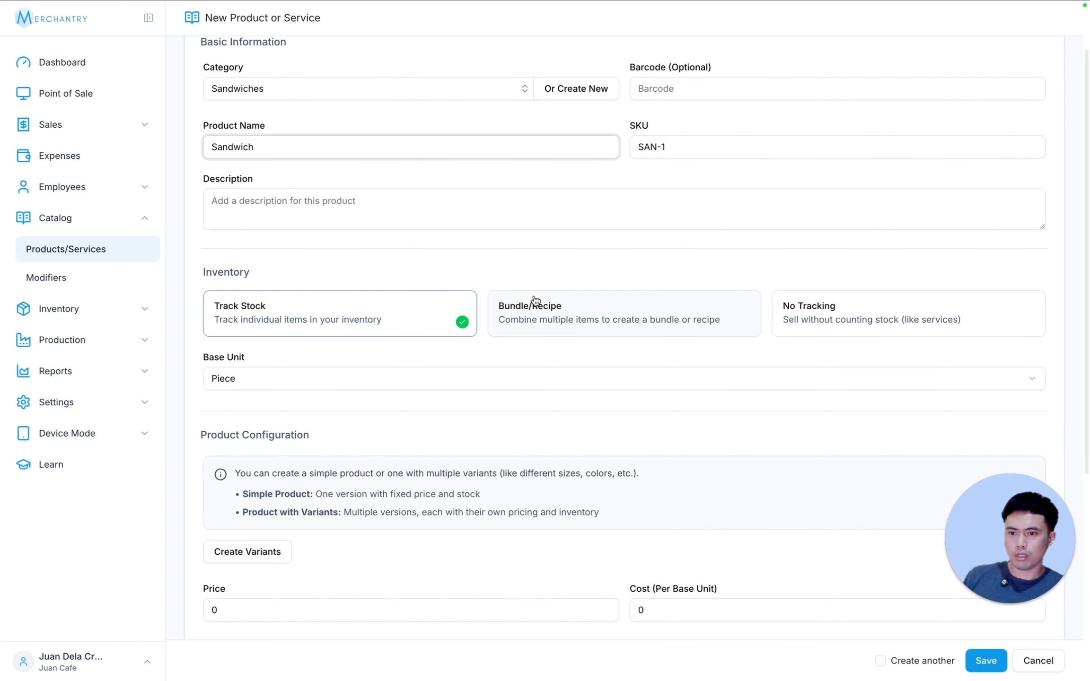
scroll(430, 253, down, 5)
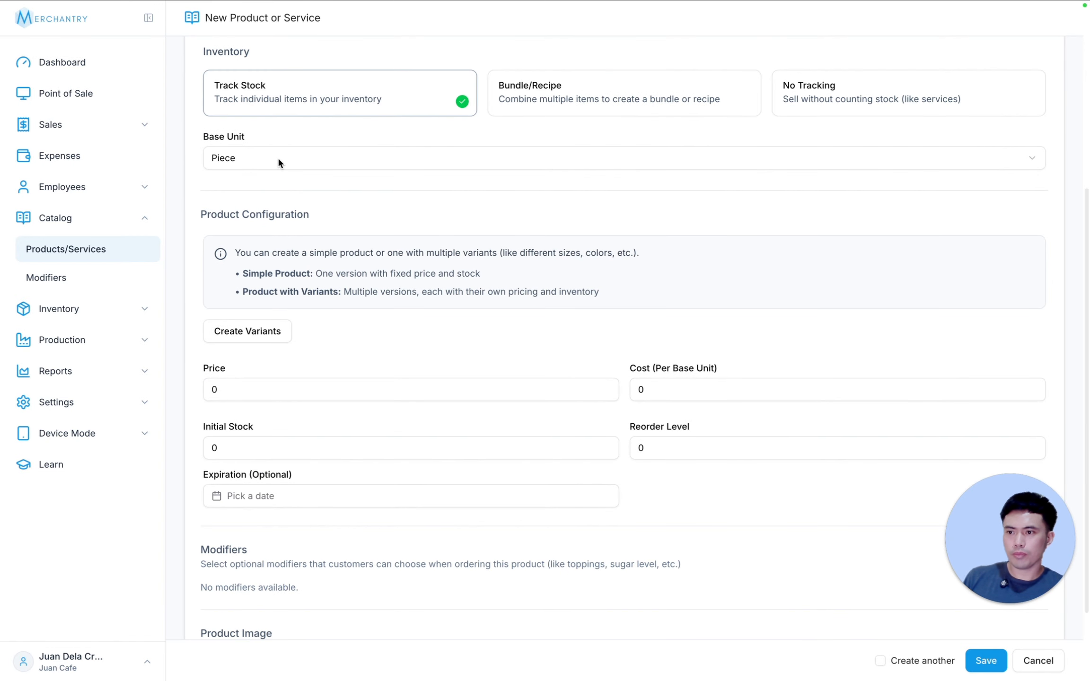
scroll(331, 343, down, 1)
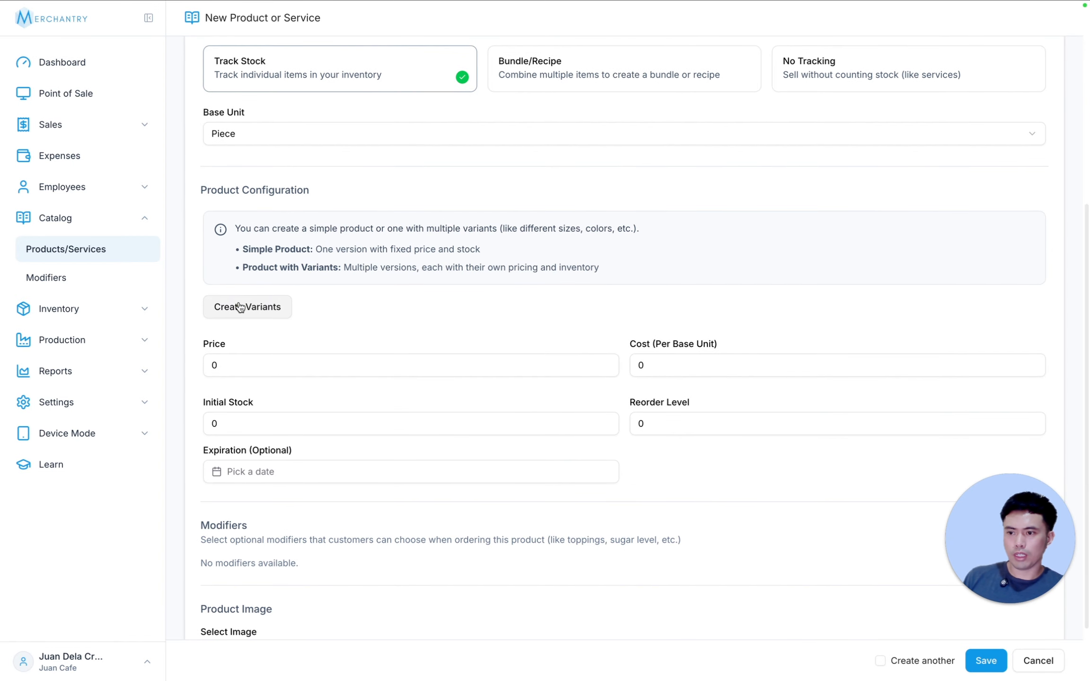
click(243, 306)
text(Flavor)
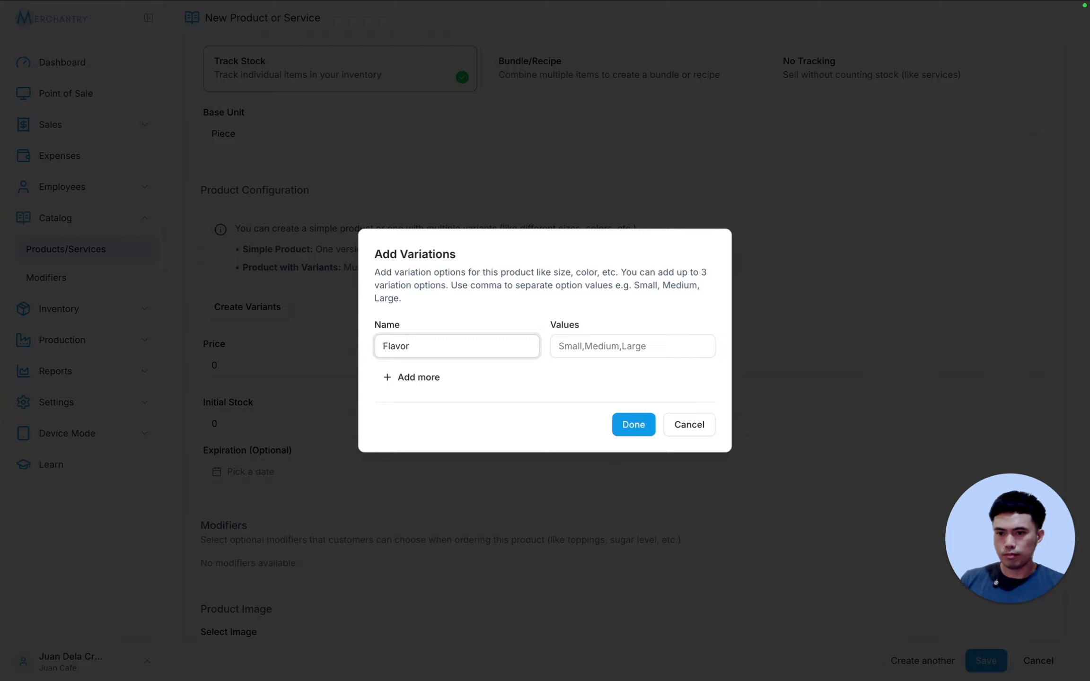
key(Tab)
text(Tun)
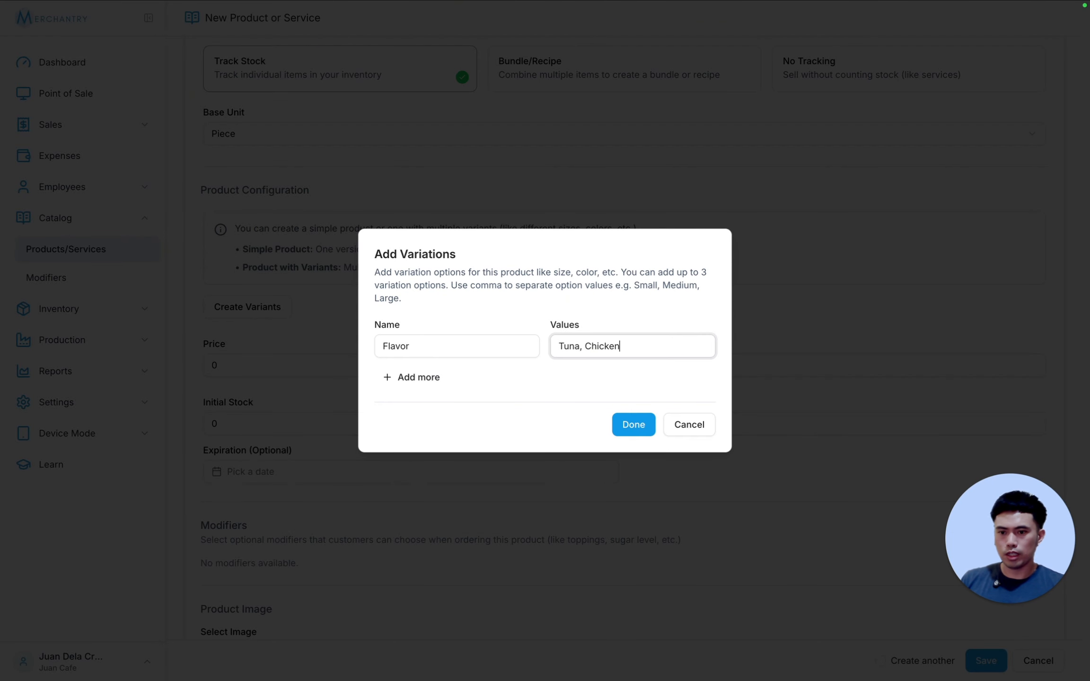
click(632, 424)
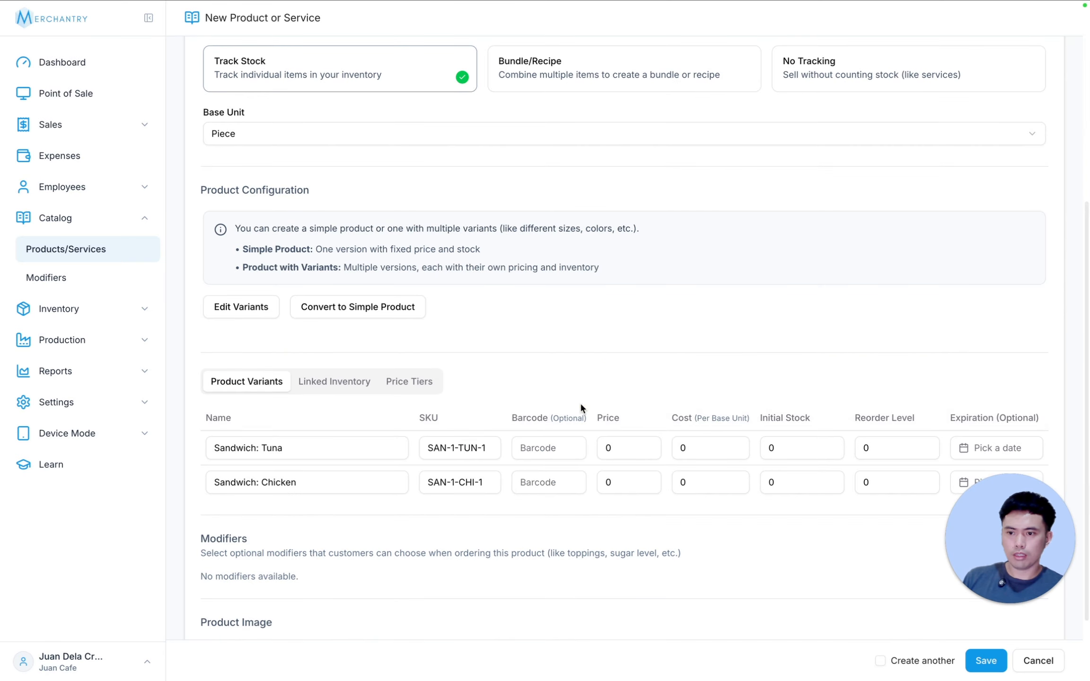
click(224, 313)
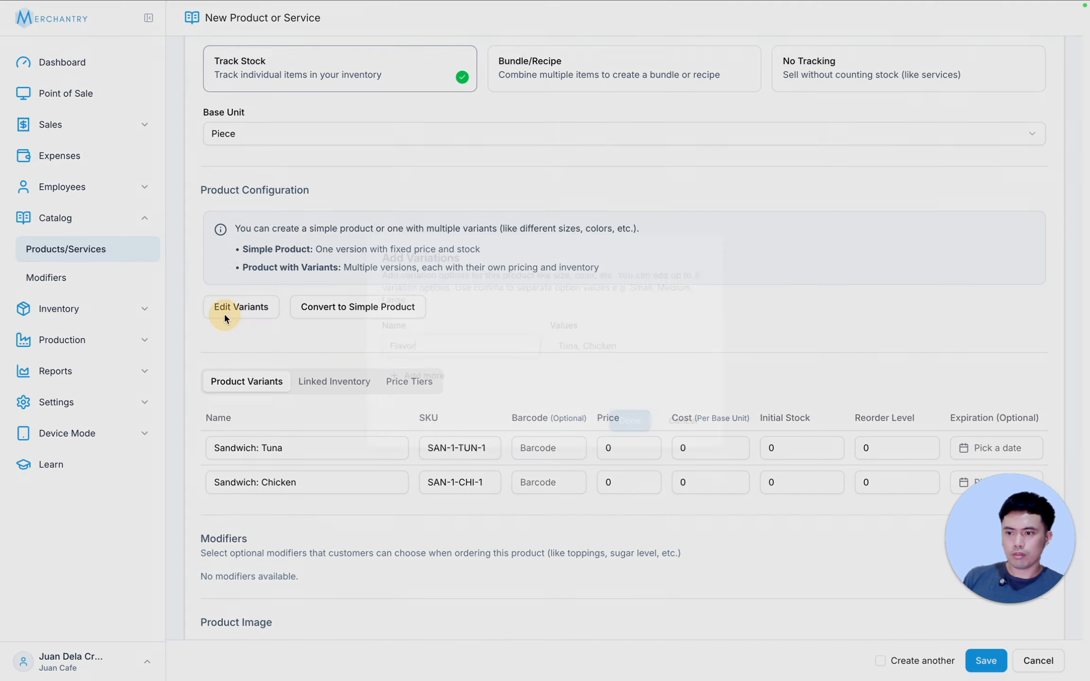
click(407, 381)
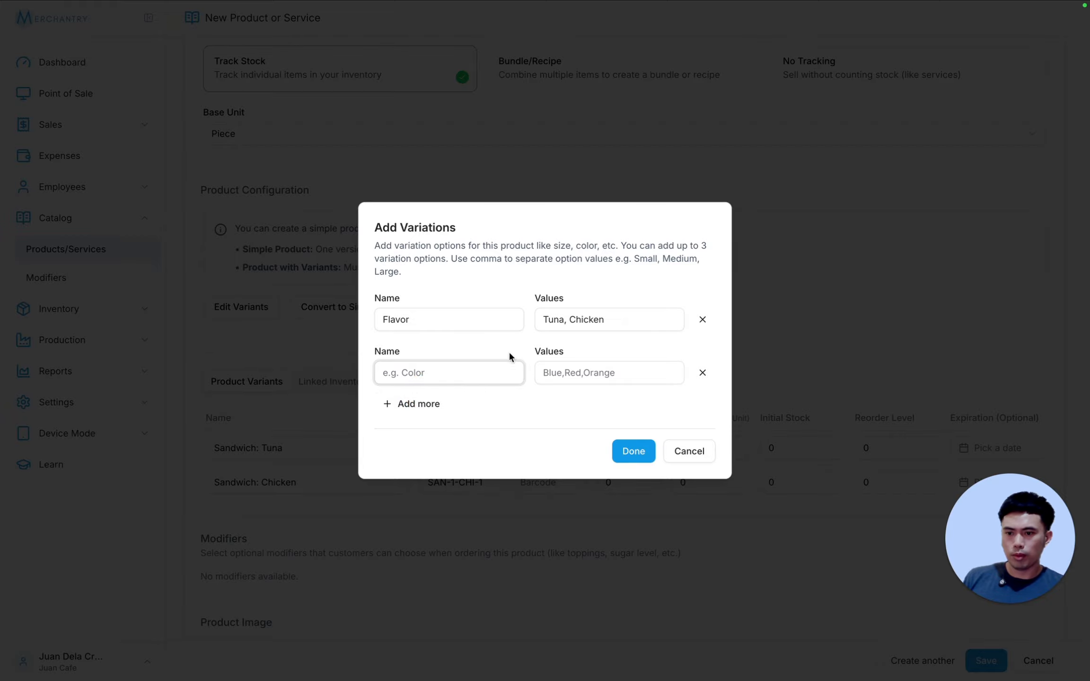
click(702, 373)
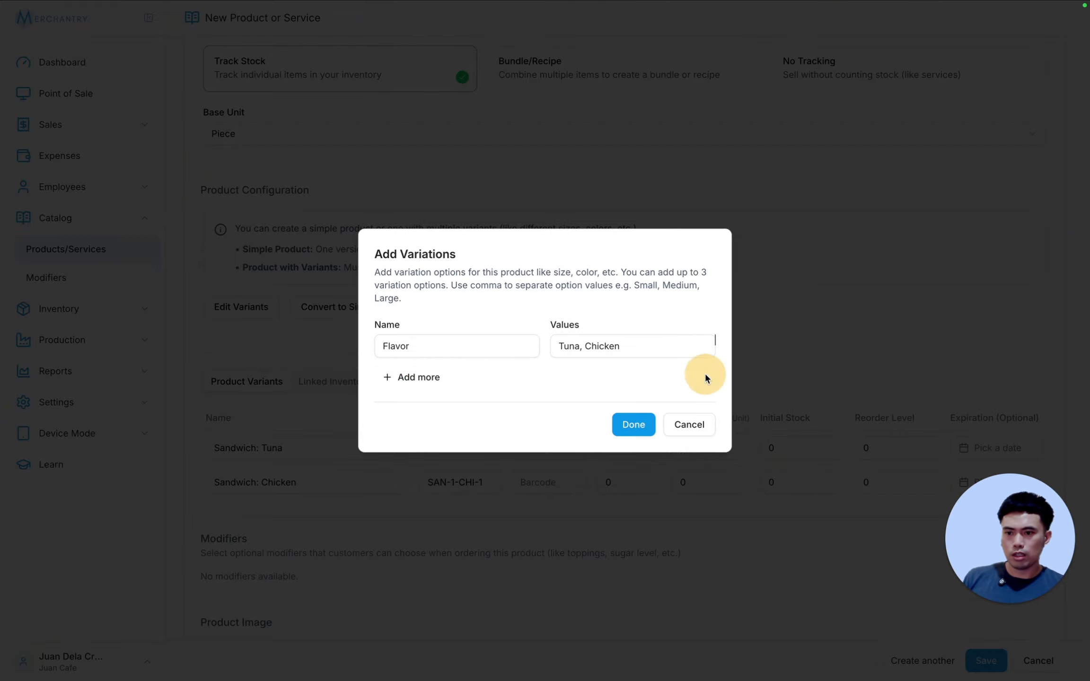
click(684, 423)
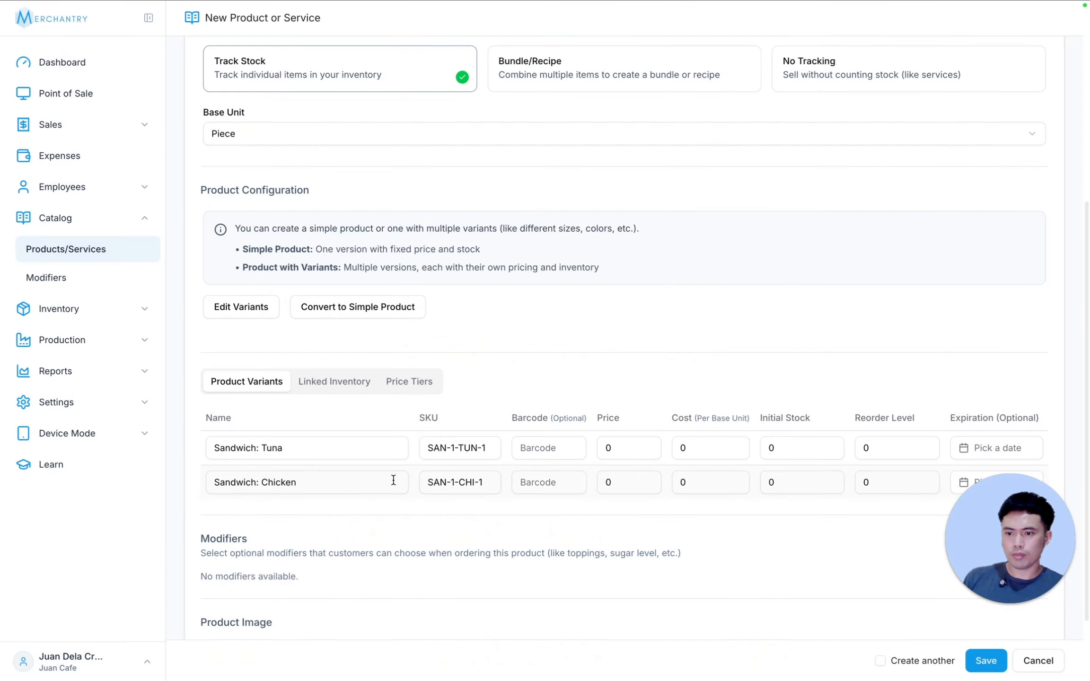
Step: Give the Tuna variant a price of 100, cost of 50, initial stock of 100 and reorder level of 20
drag(614, 449, 551, 447)
text(100)
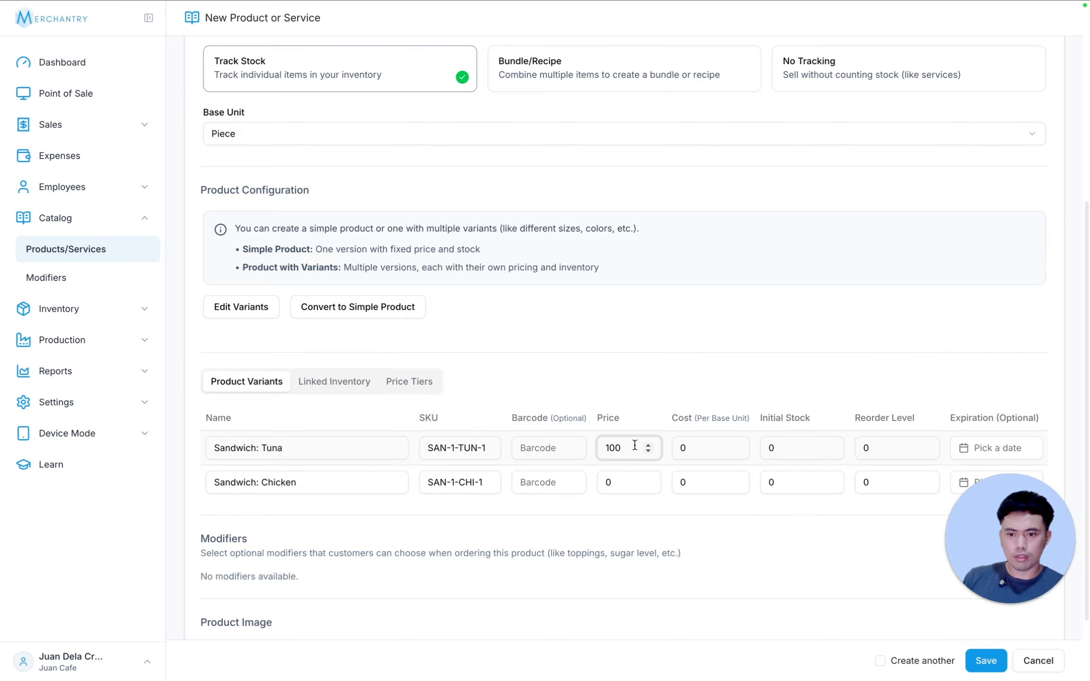
key(Tab)
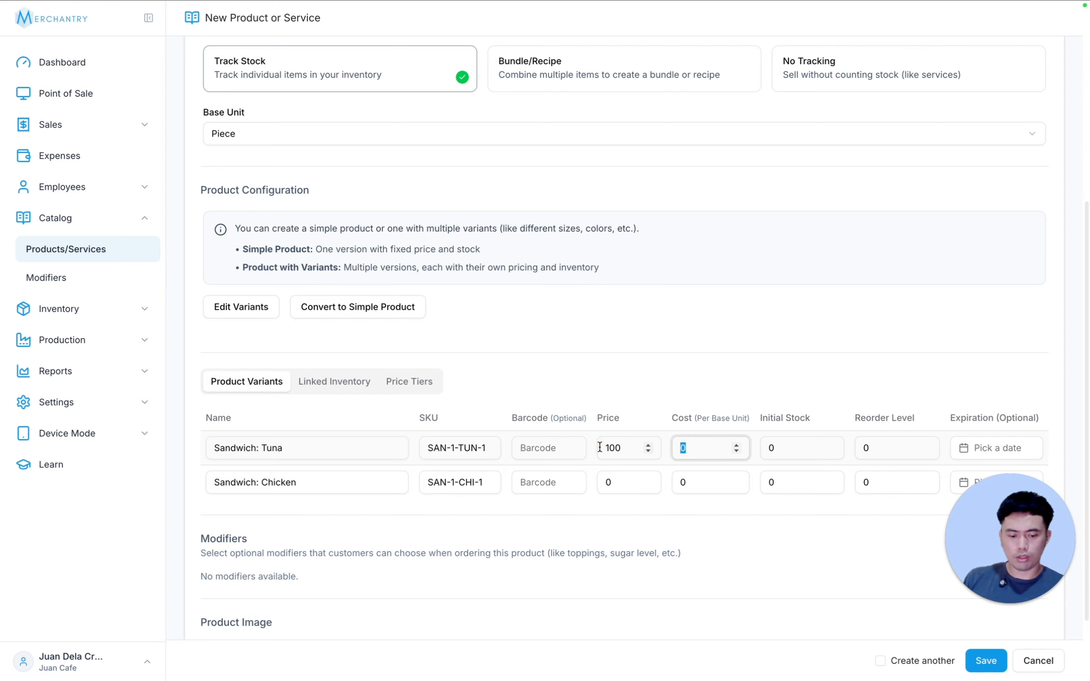
key(Tab)
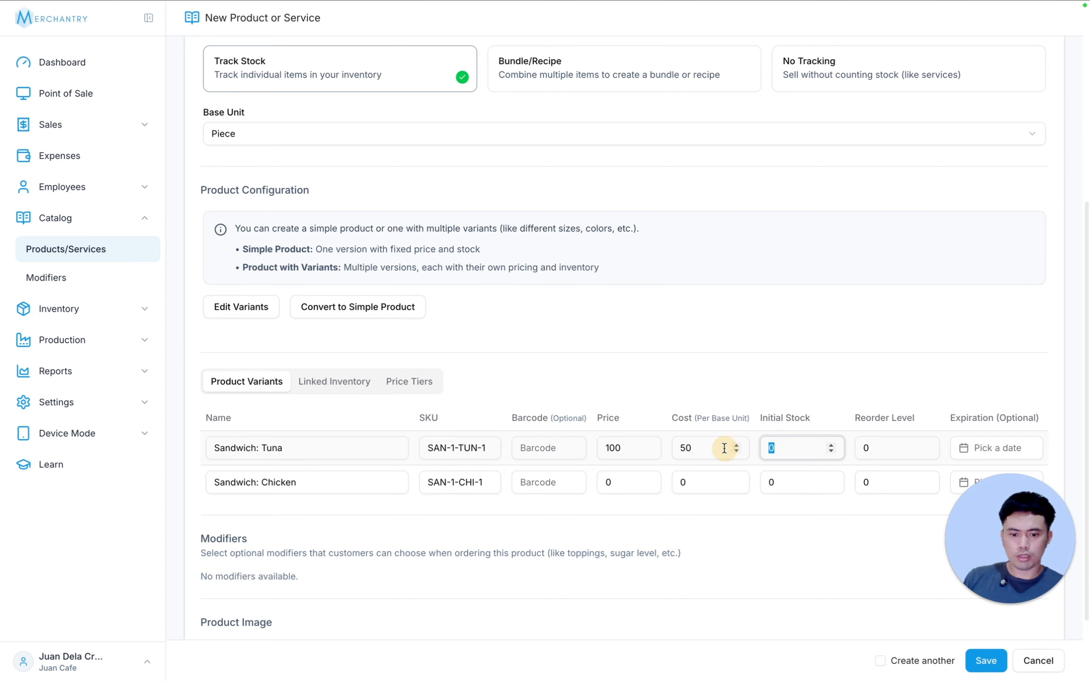
text(100)
key(Tab)
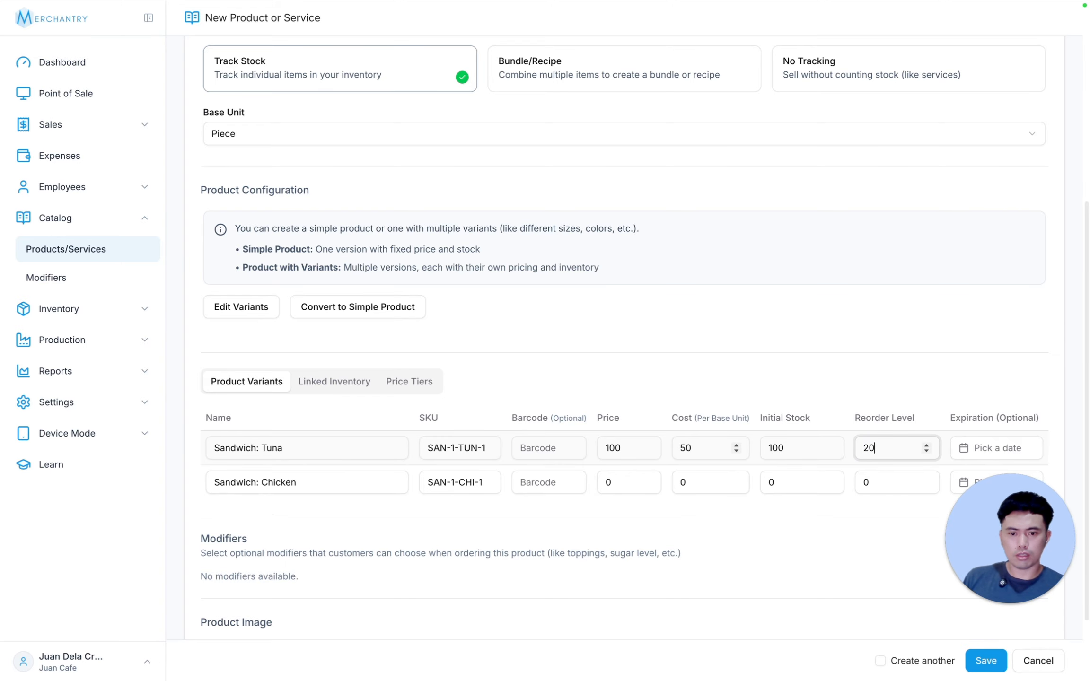
Step: Give the Chicken variant a price of 100, cost of 50, initial stock of 100 and reorder level of 20
drag(615, 482, 579, 483)
text(100)
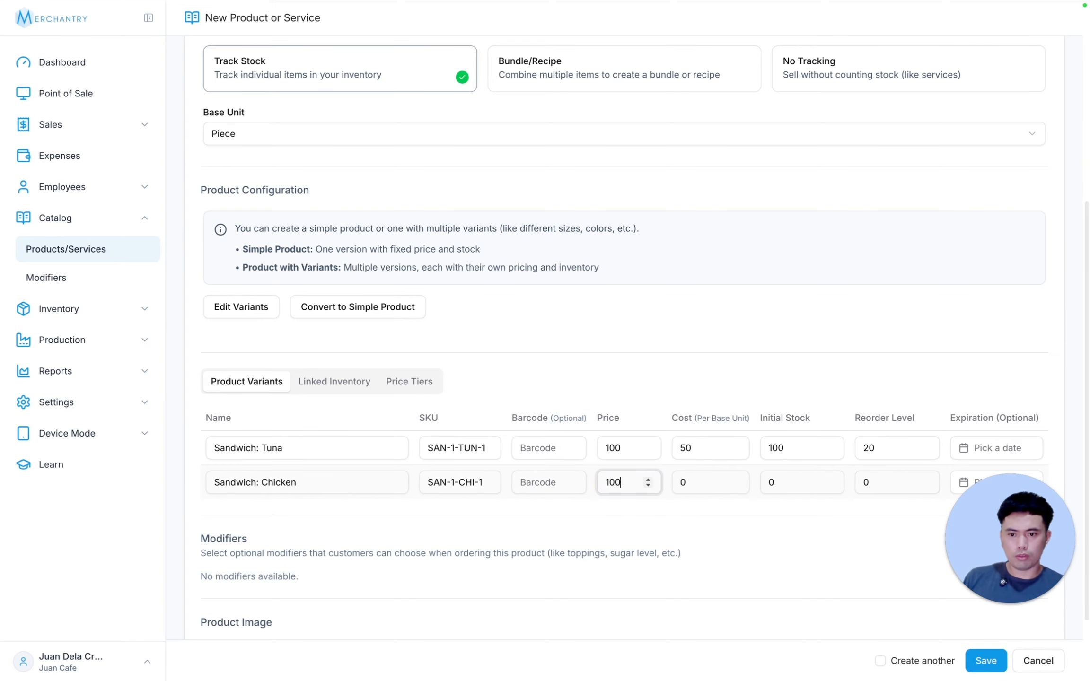
key(Tab)
text(50)
key(Tab)
text(100)
key(Tab)
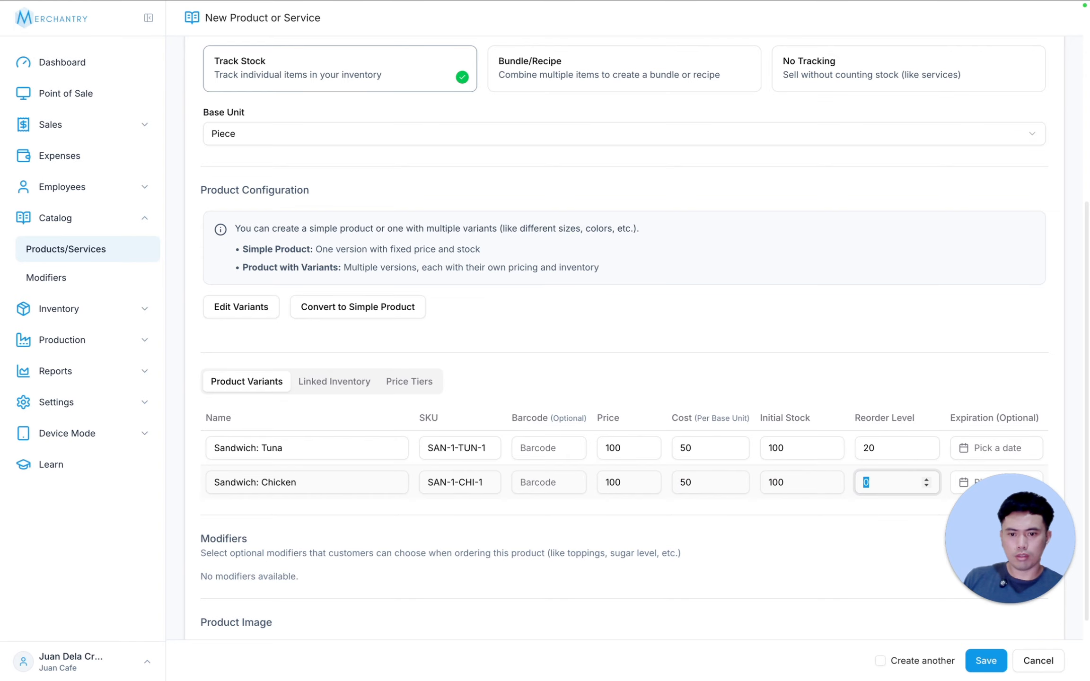
scroll(402, 510, down, 2)
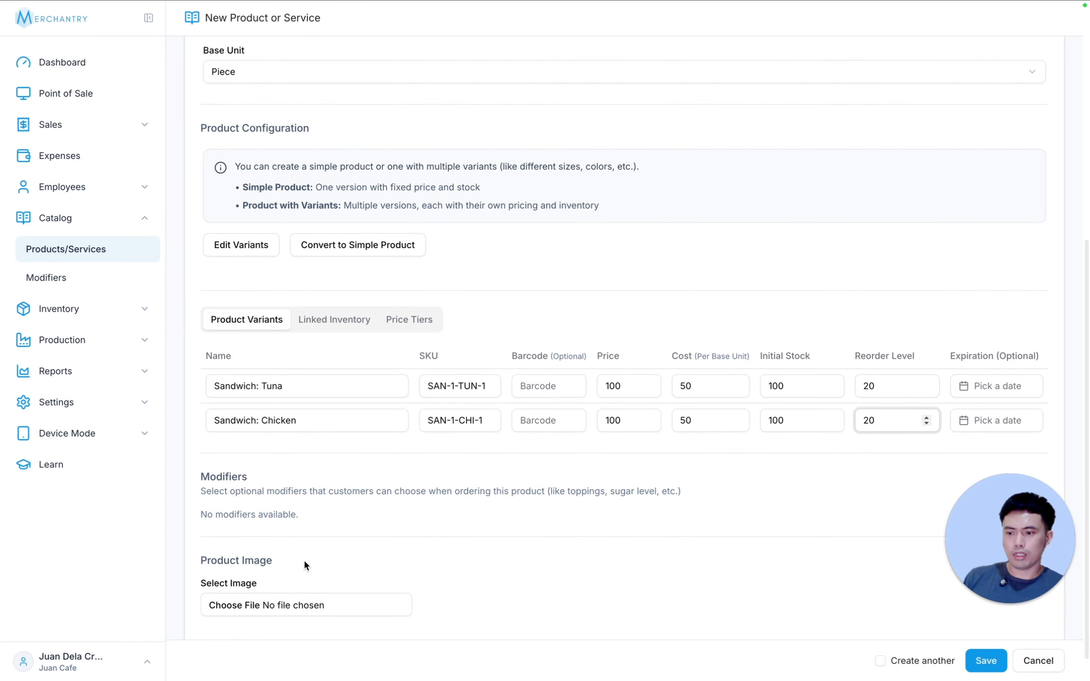
Step: Attach 6.png as the sandwich's product image and save the product
click(273, 596)
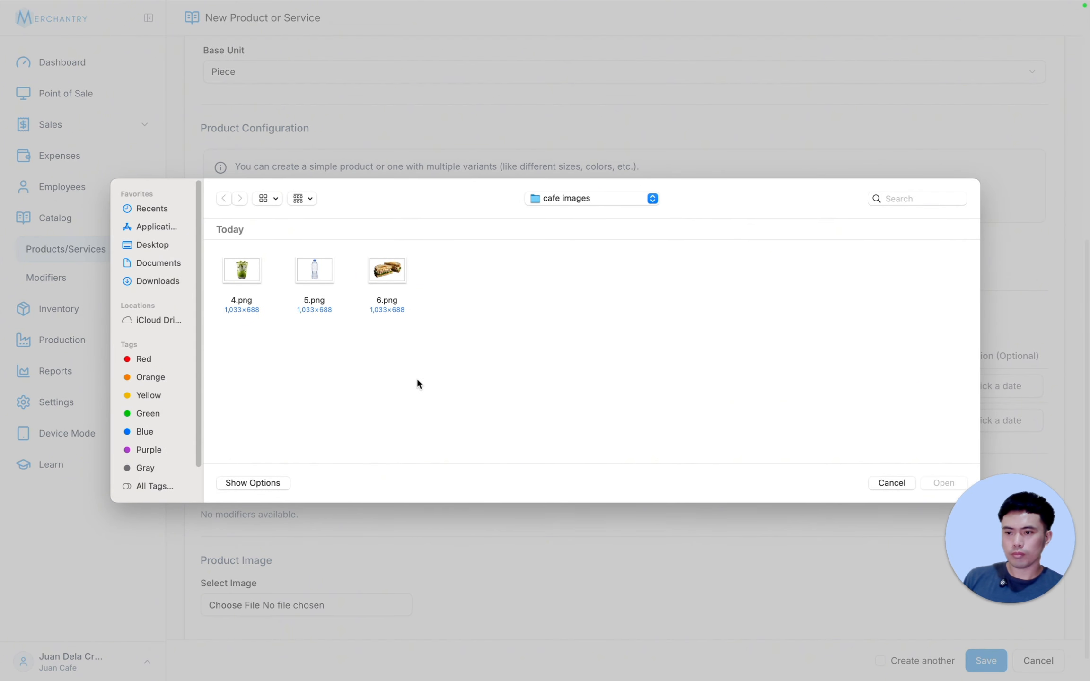
double_click(387, 270)
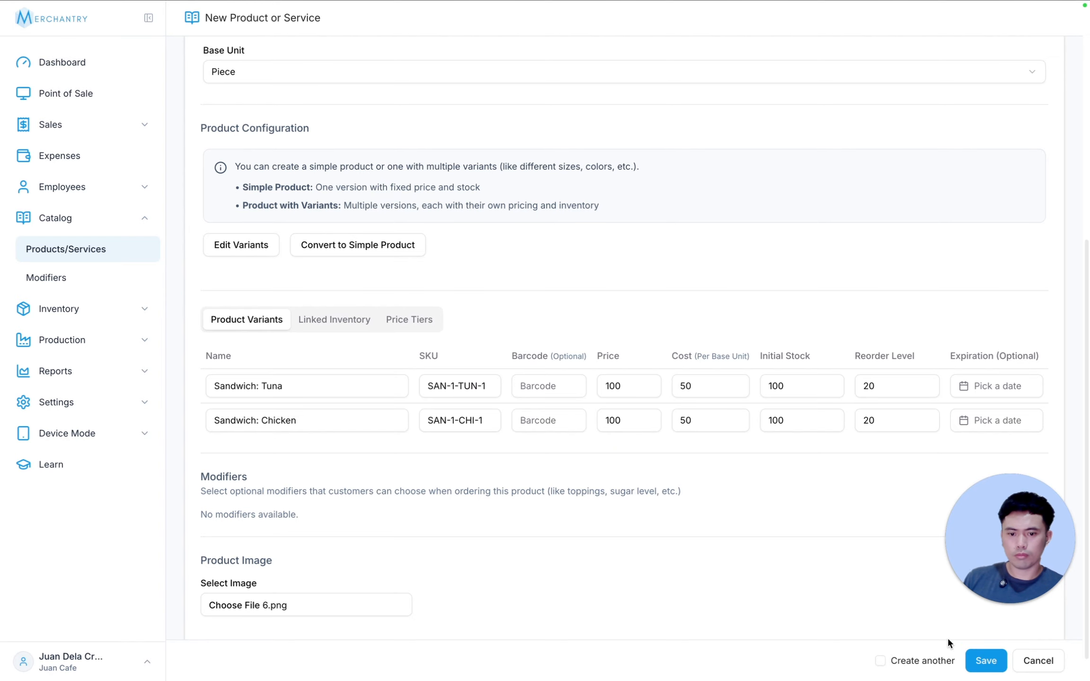
click(985, 660)
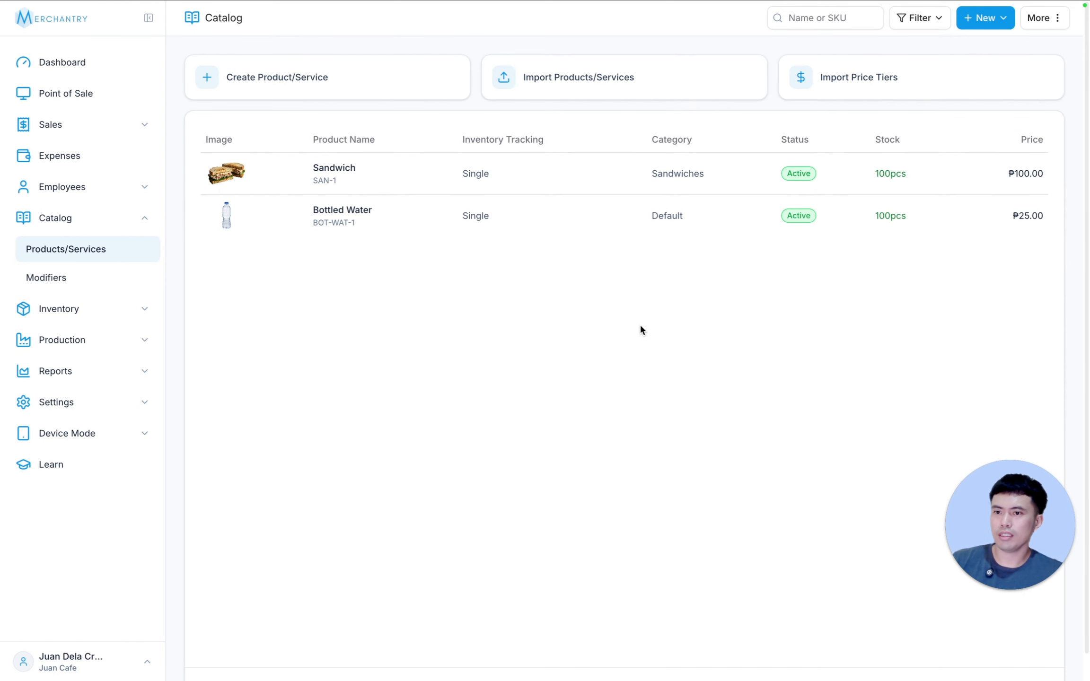
Step: Start a new product named Classic Iced Latte in the Specialty category, with its inventory type set to Bundle/Recipe
click(988, 17)
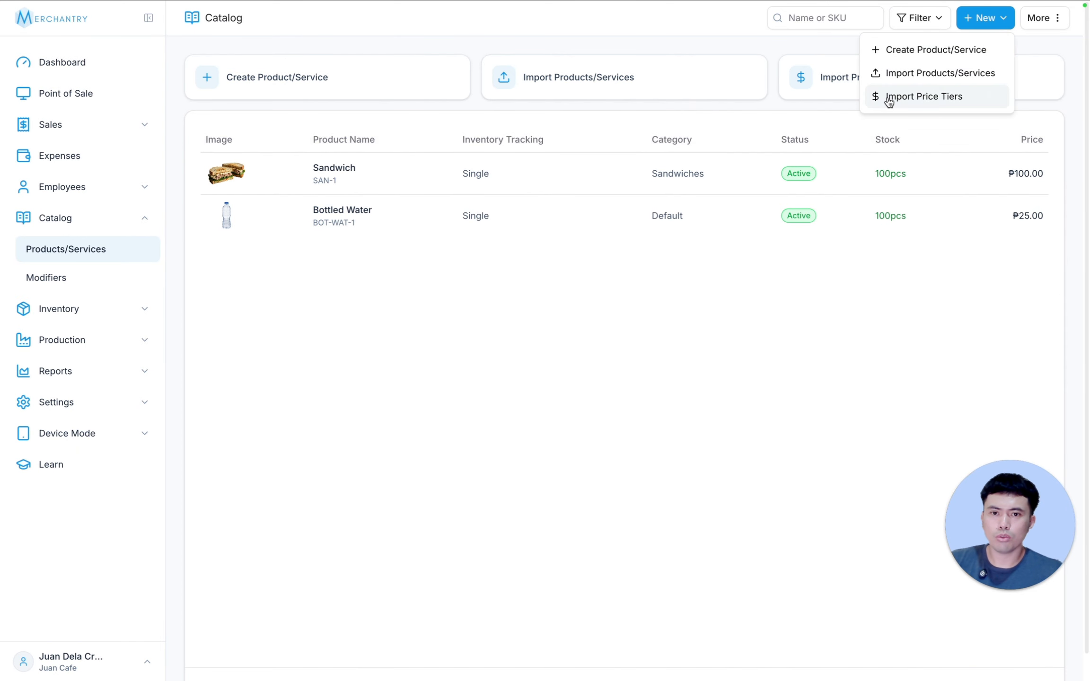
click(911, 48)
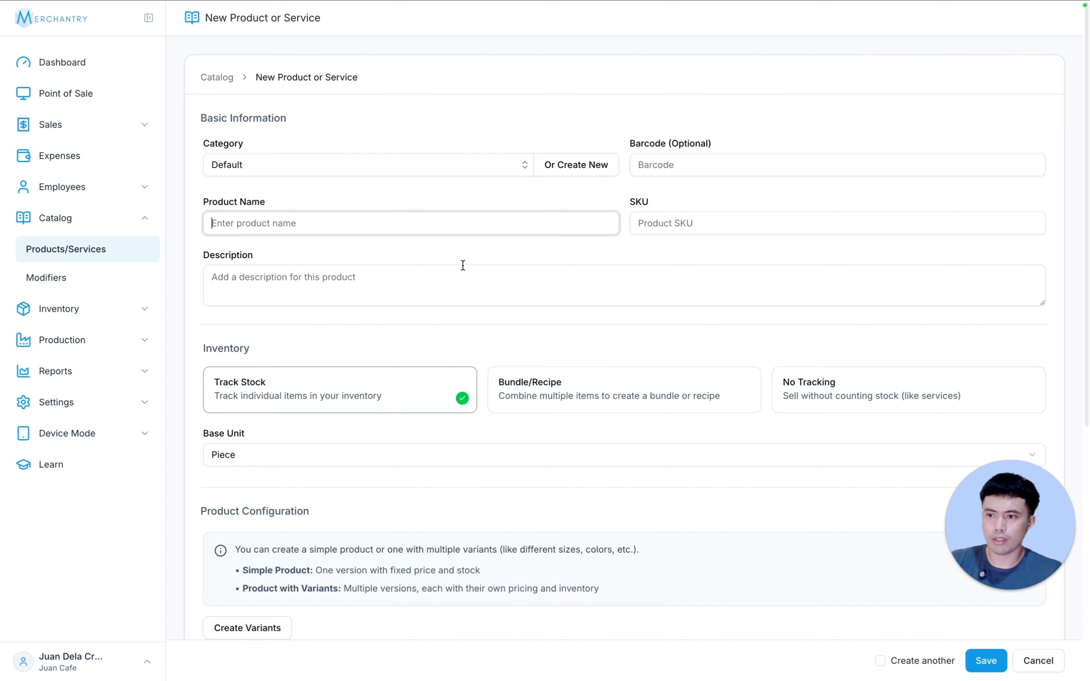
click(368, 165)
click(332, 241)
click(411, 224)
text(Classic )
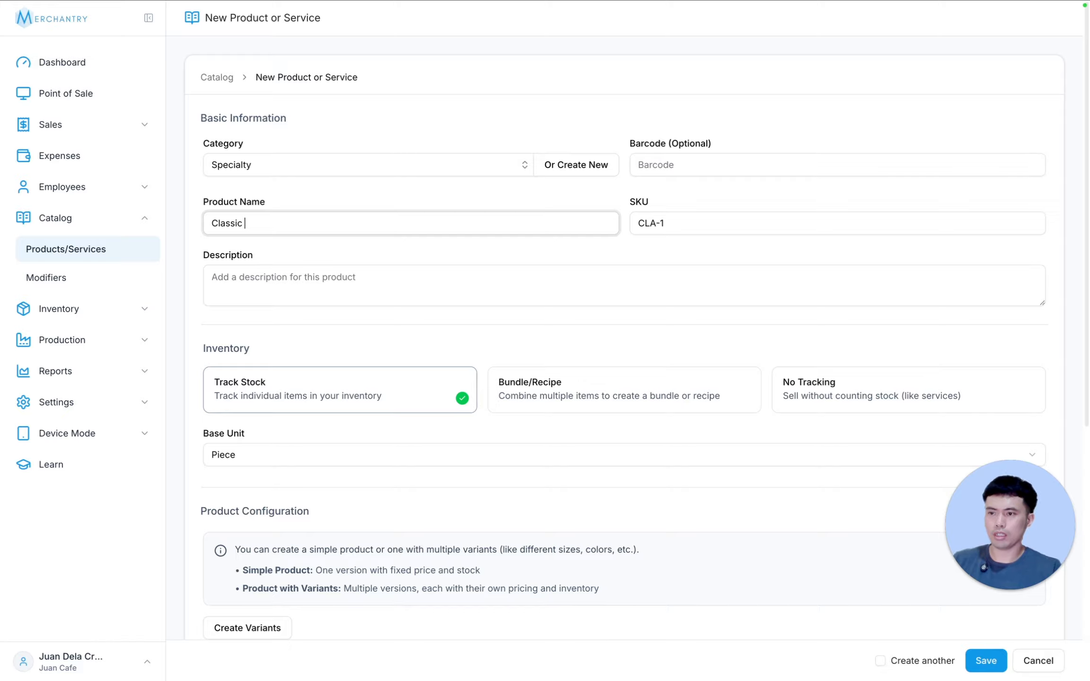
text(Iced Latte)
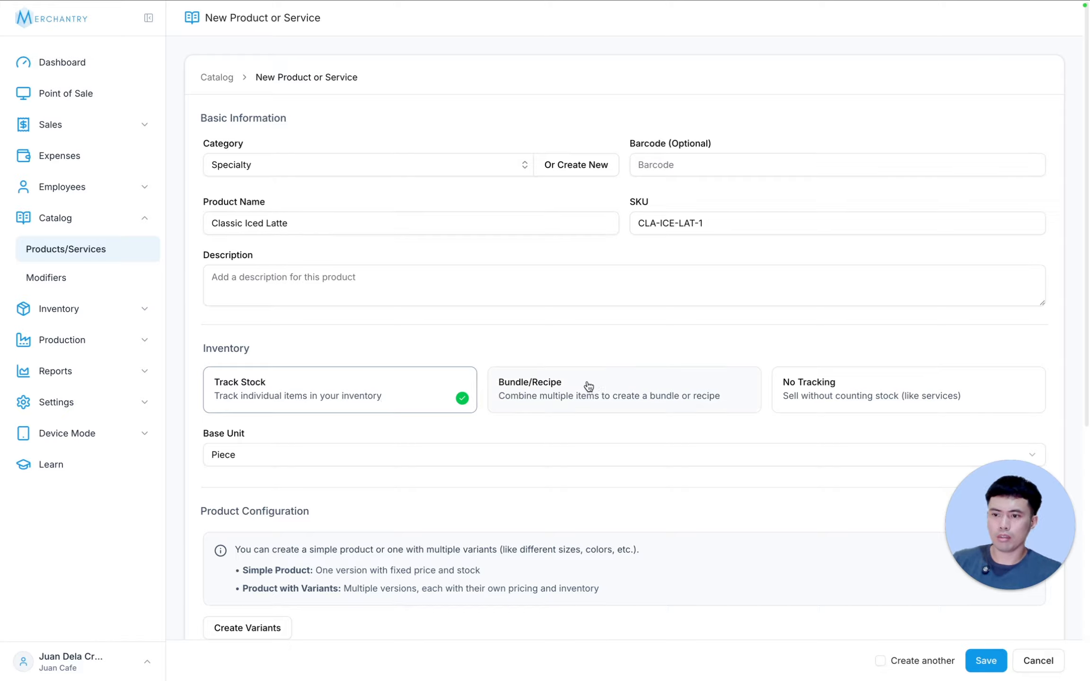
click(587, 385)
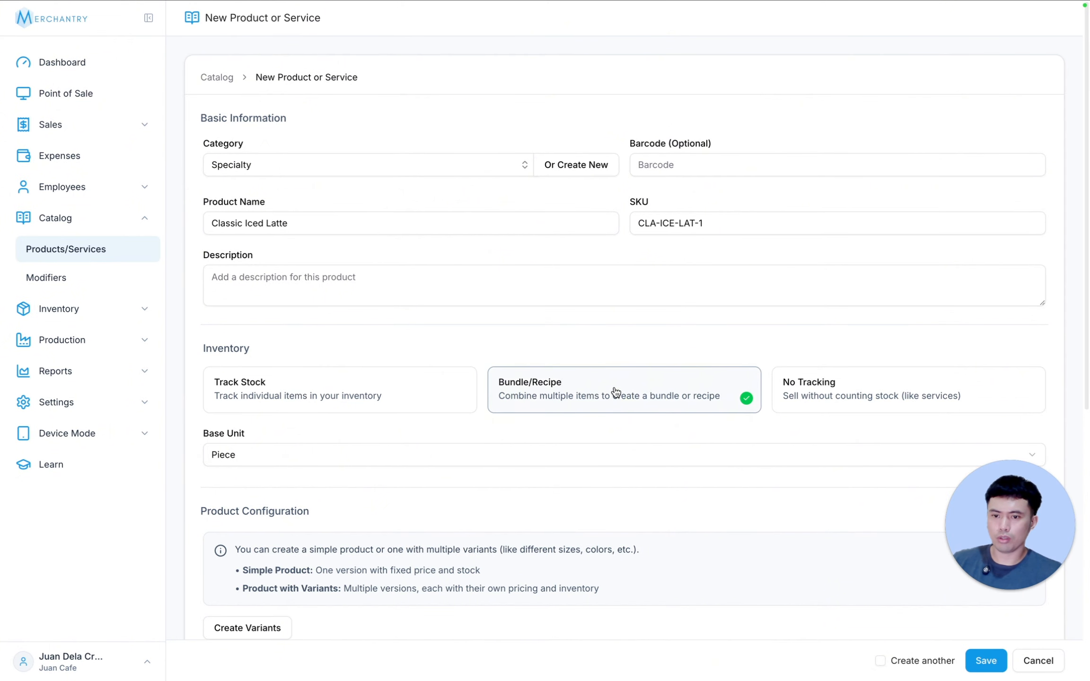
Step: Create variants for the Classic Iced Latte using a Size option with the values 16oz and 22oz
scroll(612, 376, down, 4)
scroll(611, 376, down, 2)
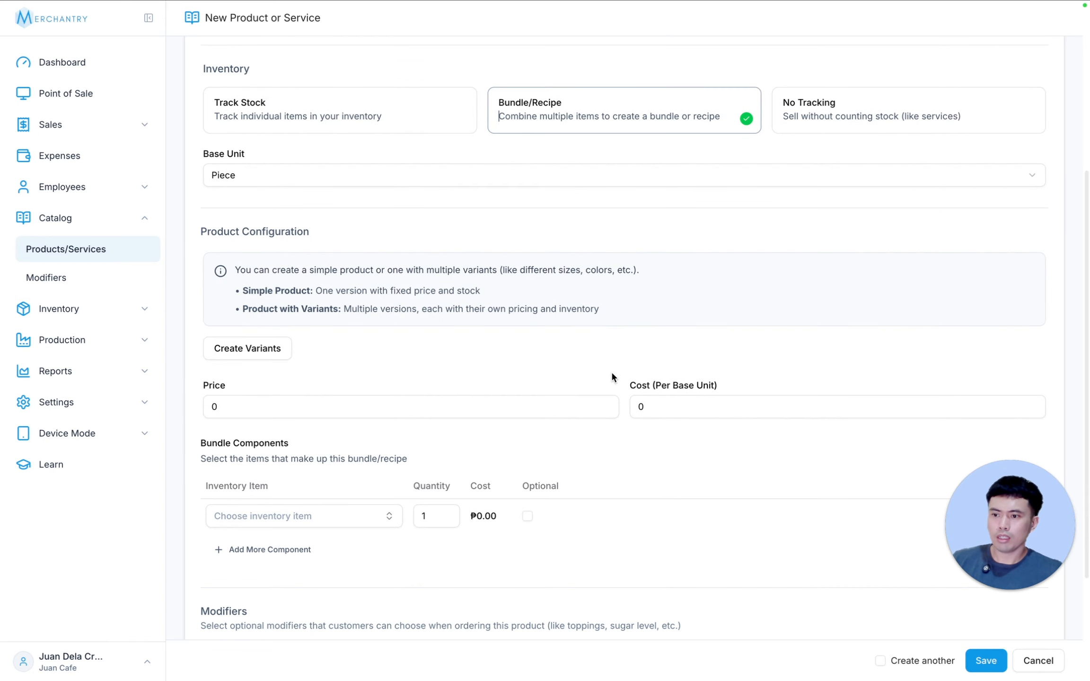
click(216, 351)
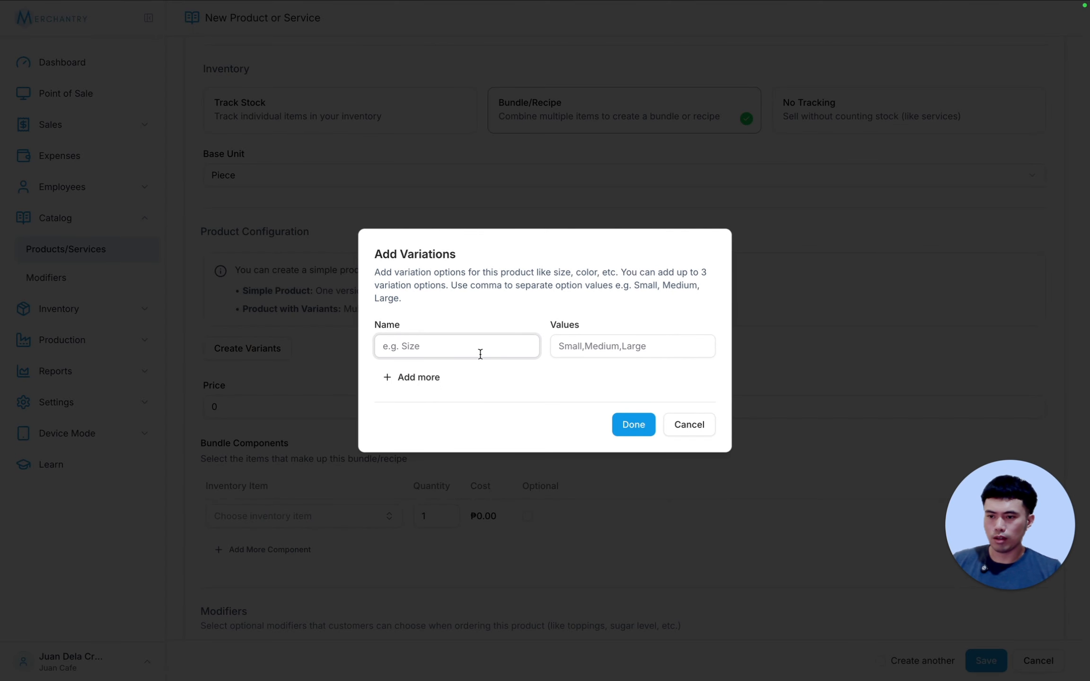
text(Size)
key(Tab)
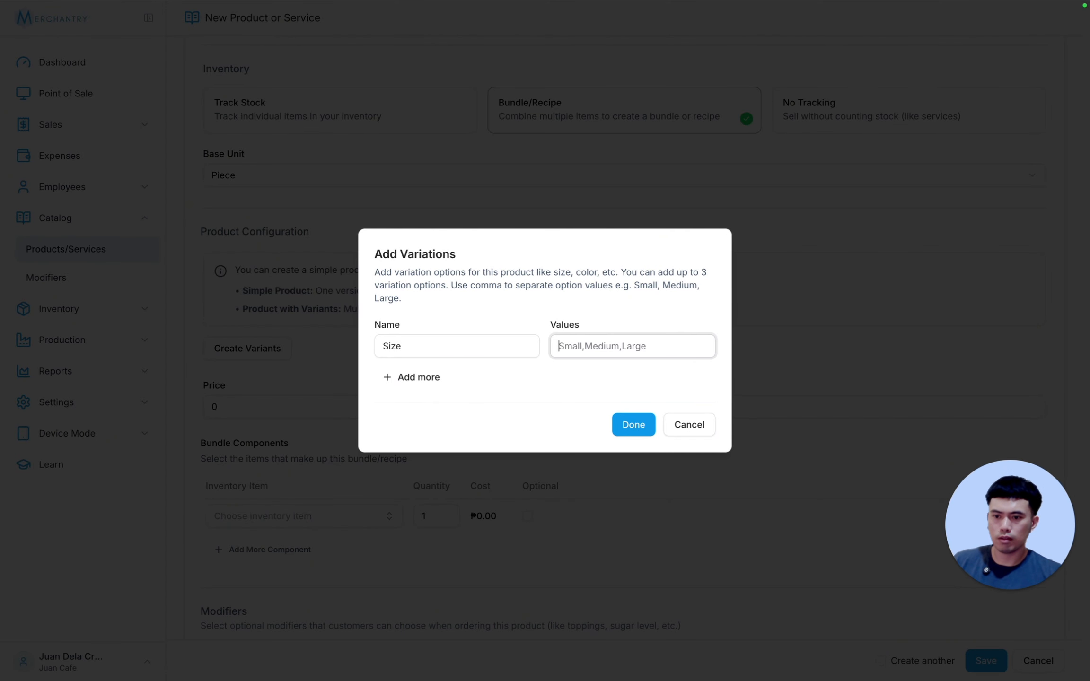
text(16oz, 22oz)
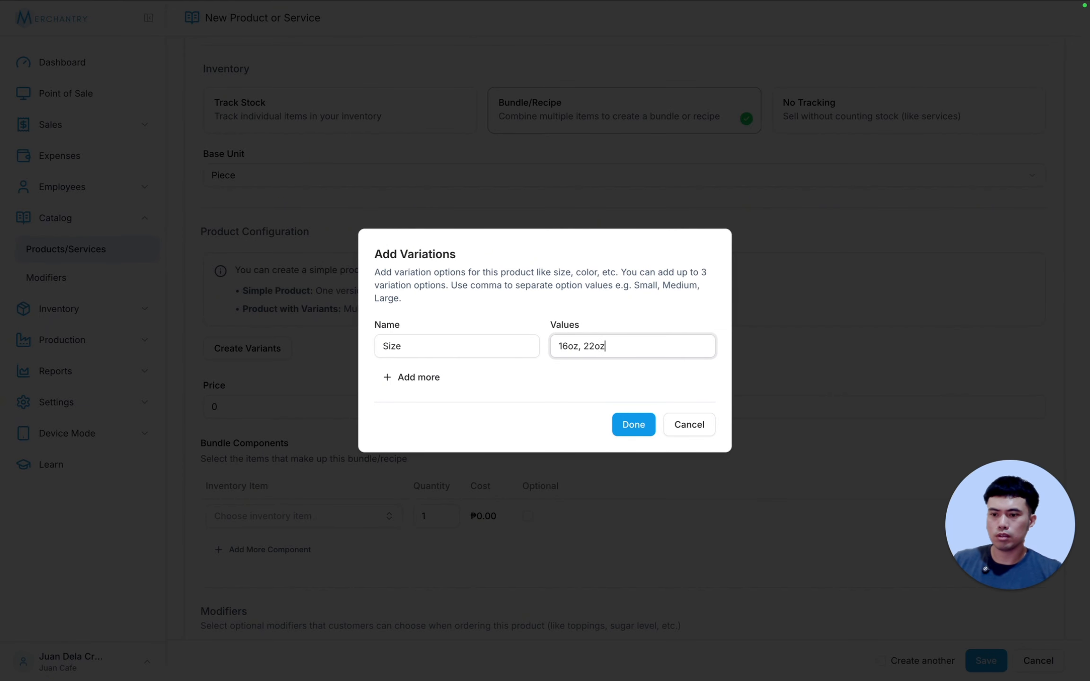
key(Return)
Step: Set the price of the 16oz latte variant to 150 and of the 22oz variant to 170
scroll(521, 351, down, 5)
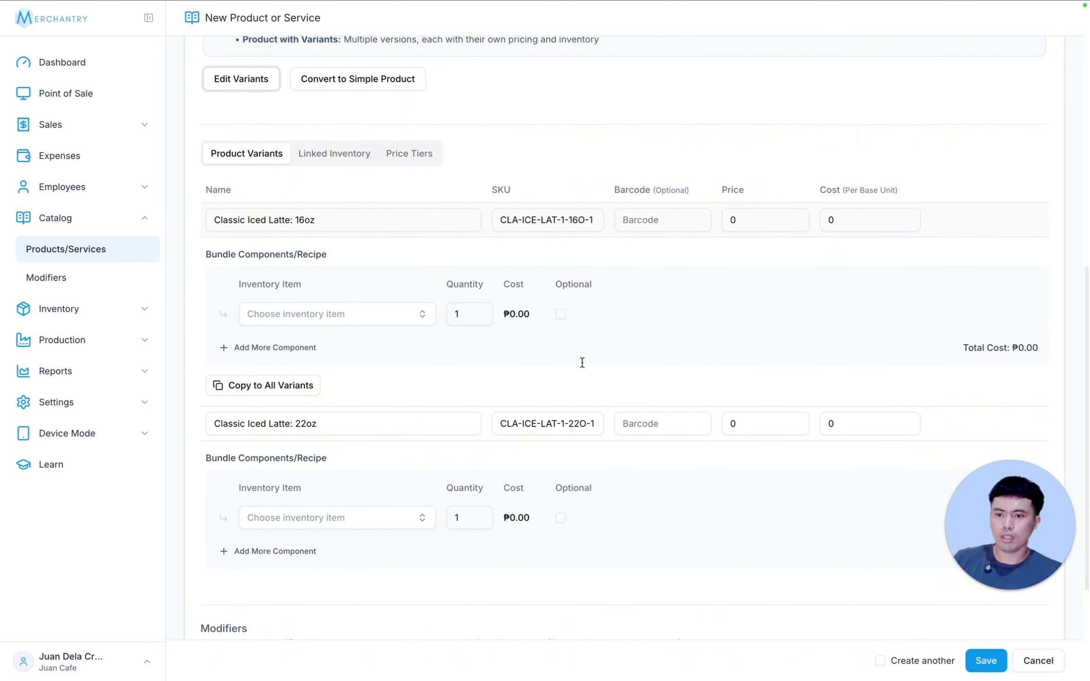
click(726, 221)
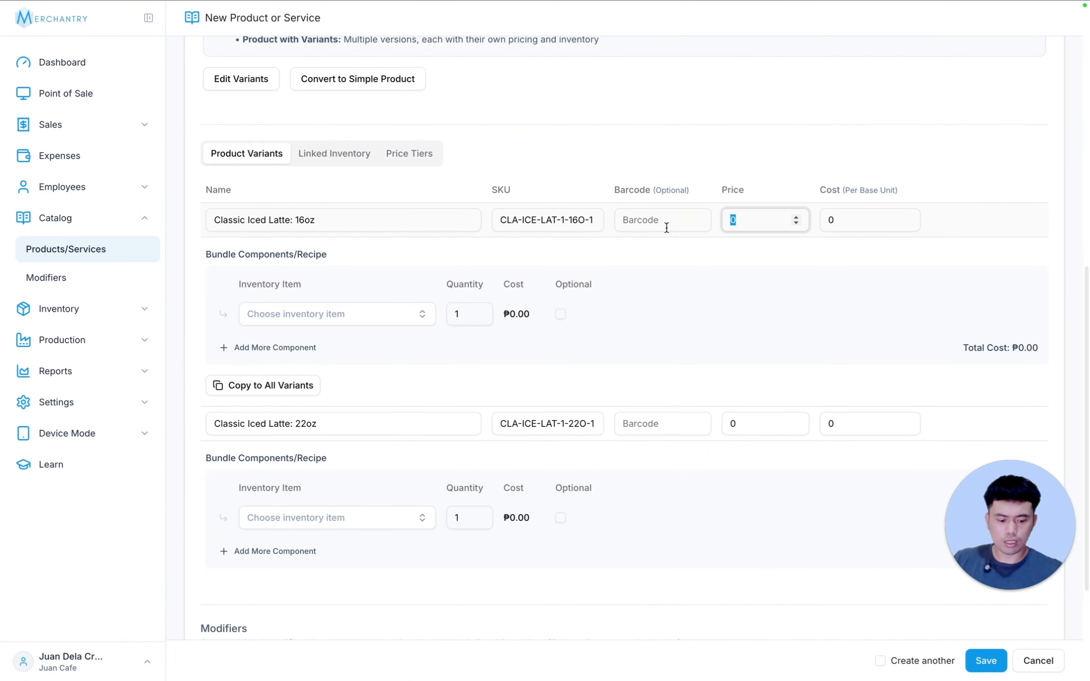
text(15)
click(726, 423)
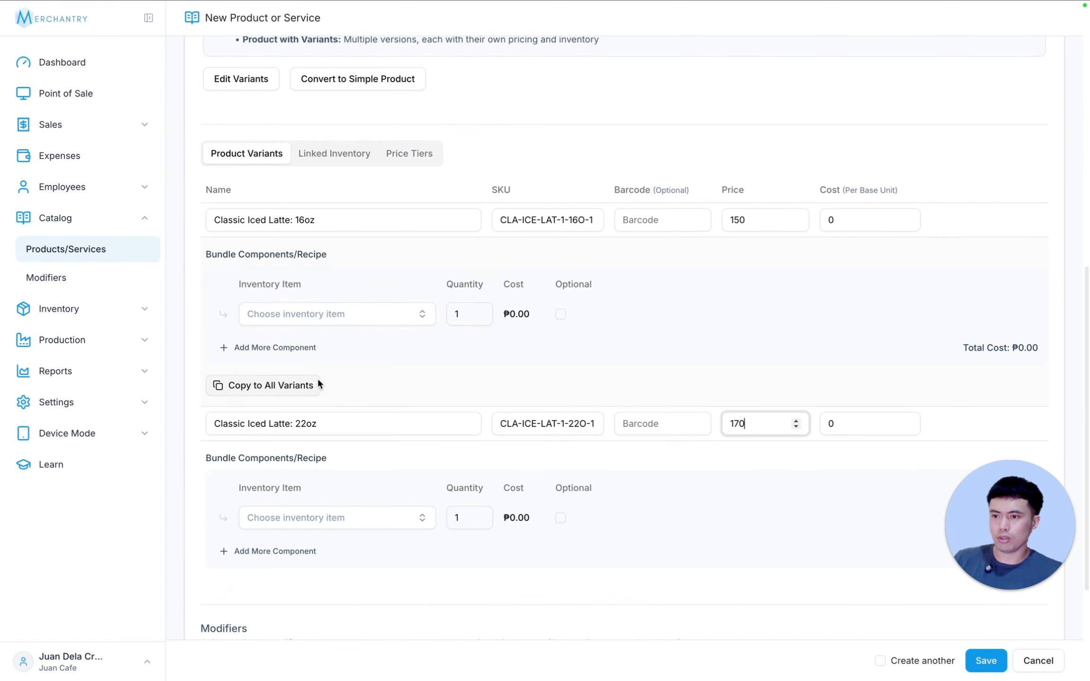
Step: Build the 16oz recipe from one Cup 16oz, Lid and Straw, 270 mL Milk, 22 mL Vanilla Syrup, 55 g Espresso and 145 g Ice
click(324, 308)
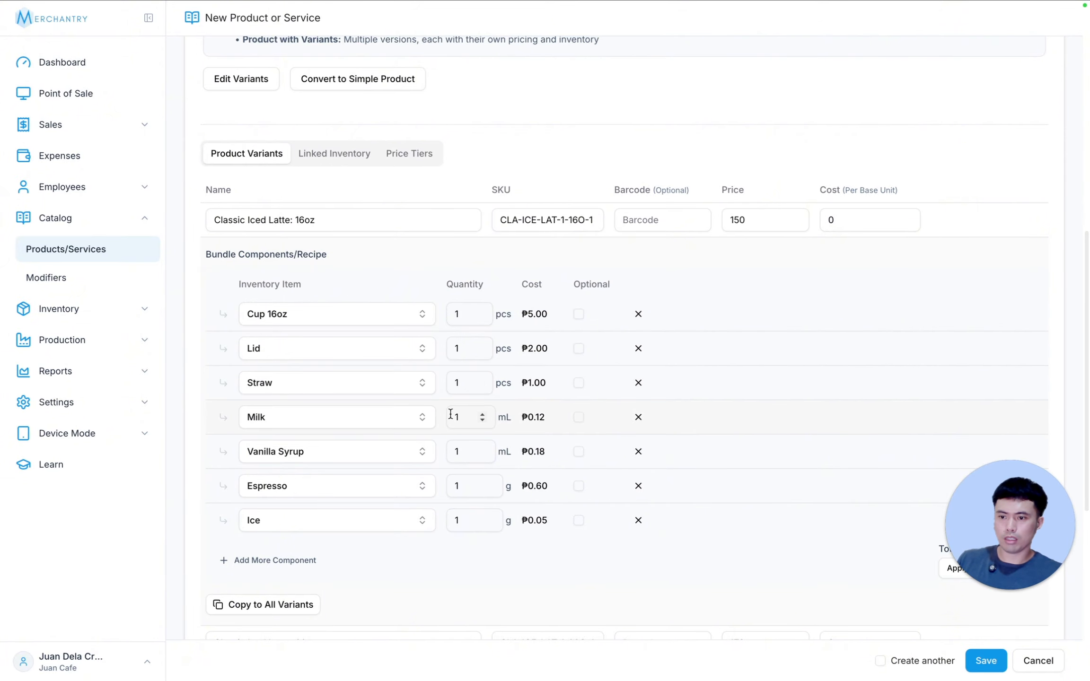
click(465, 419)
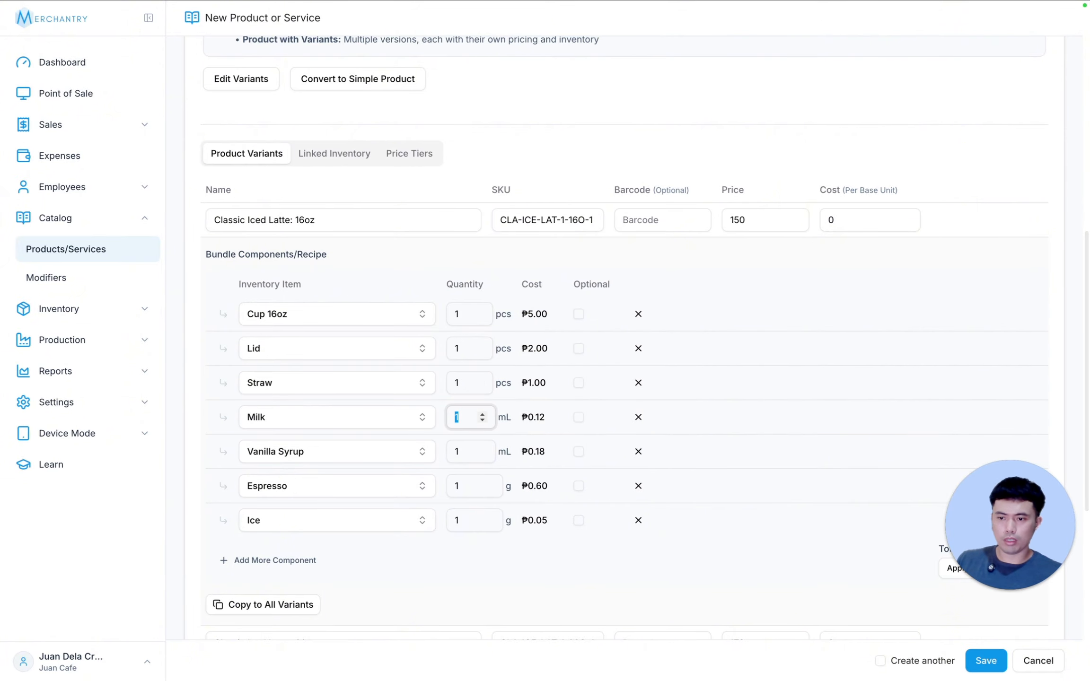
text(200)
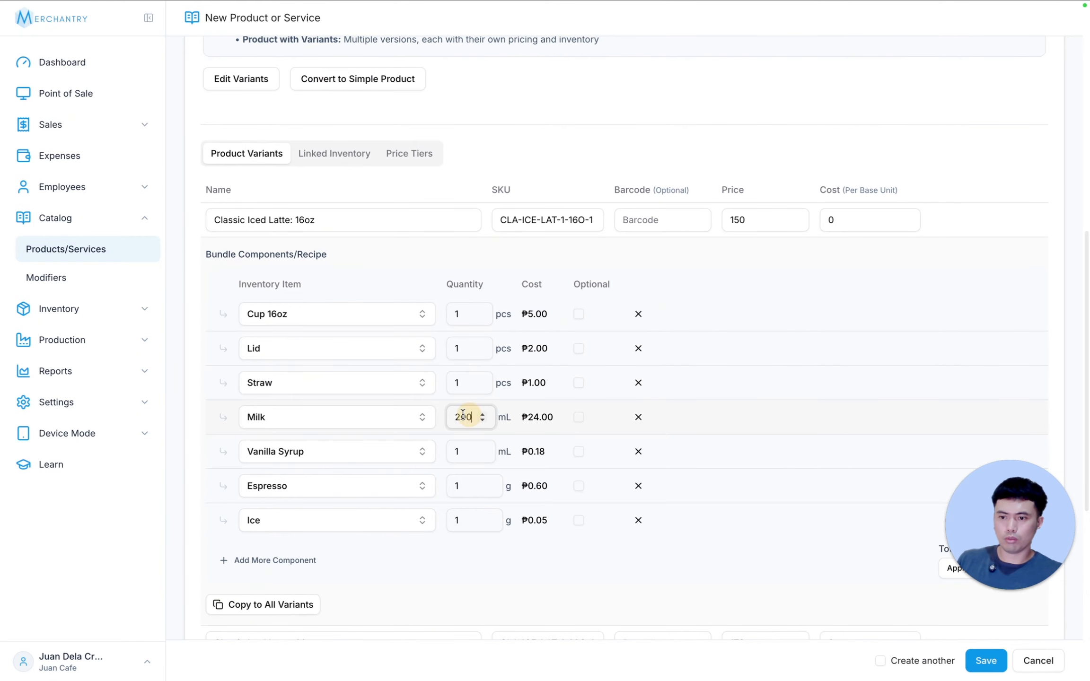
drag(475, 416, 394, 420)
text(270)
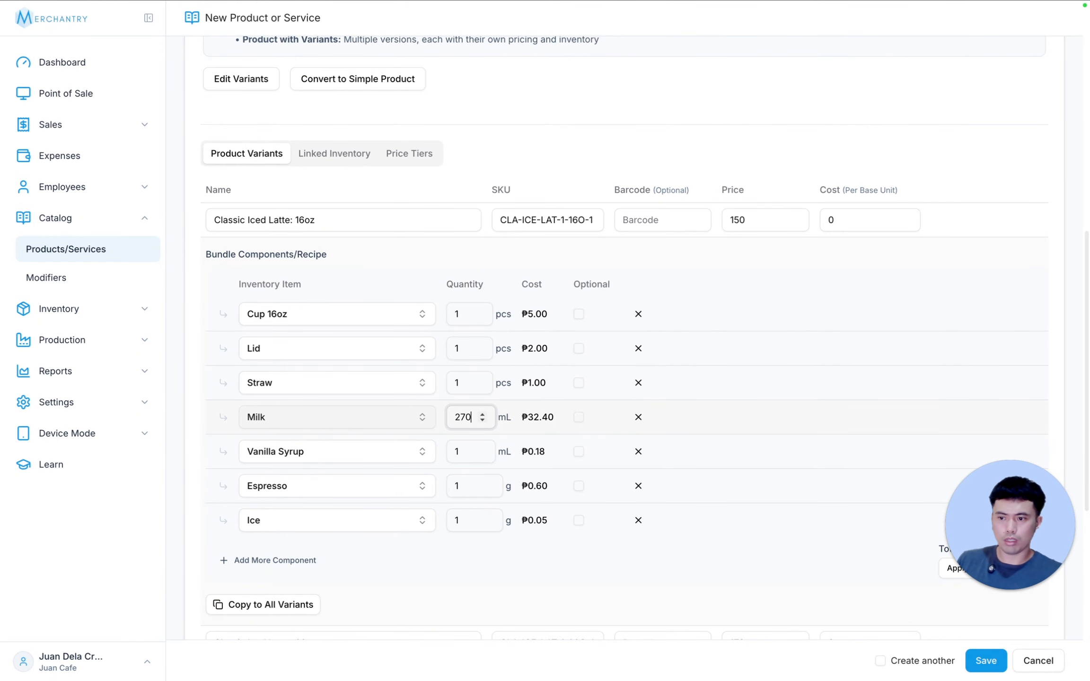
click(458, 451)
text(22)
key(Tab)
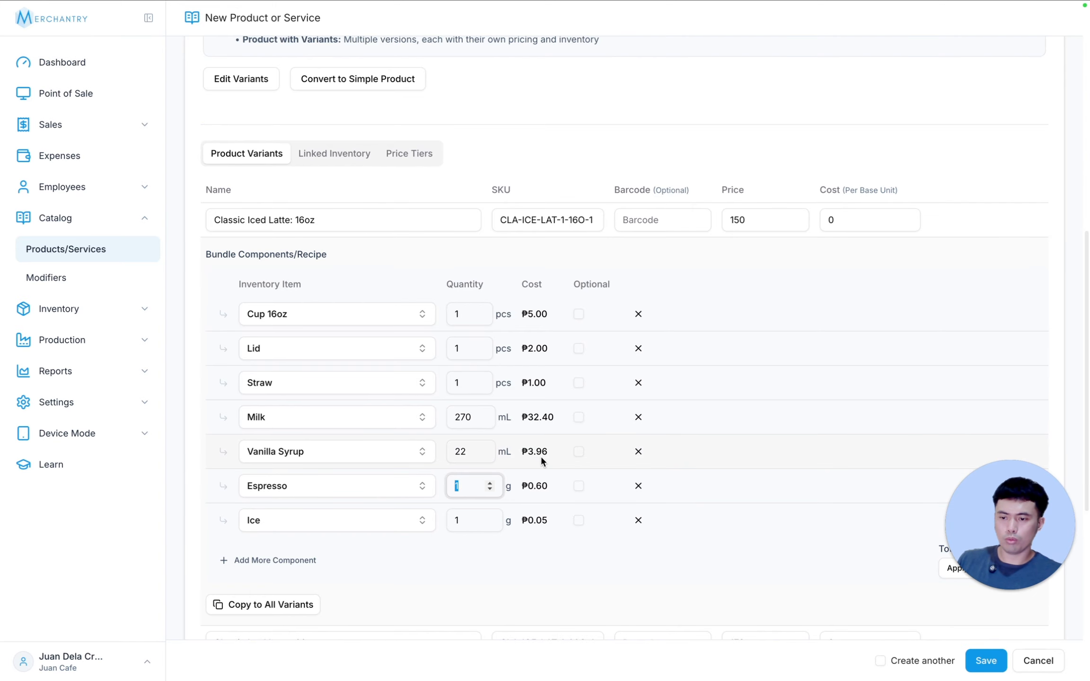
text(55)
key(Tab)
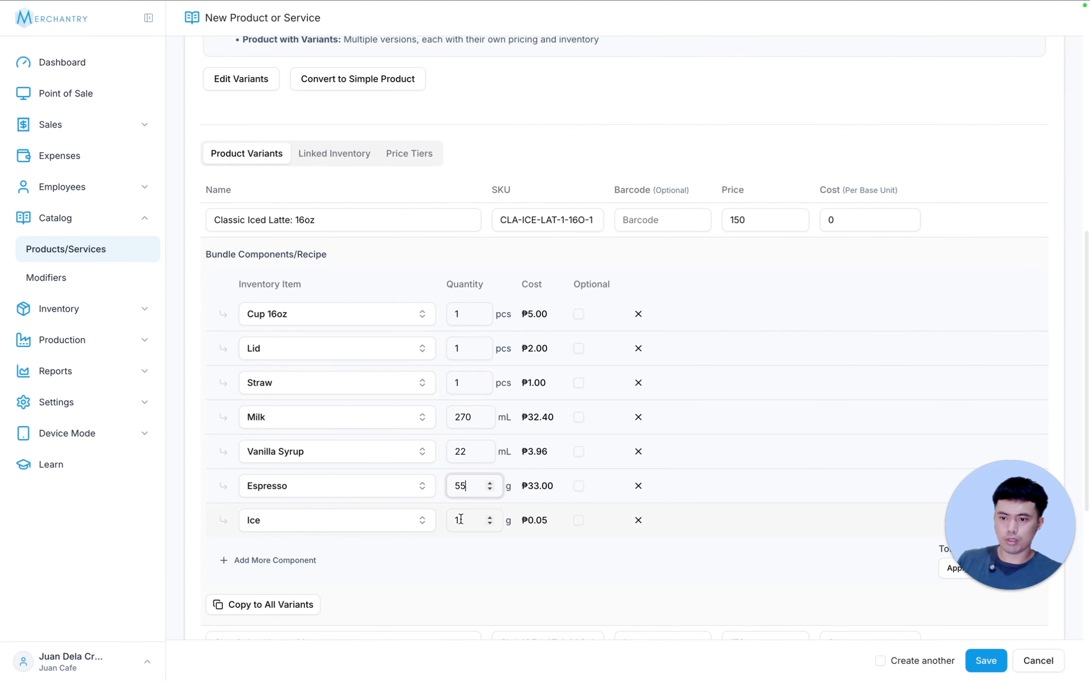
text(145)
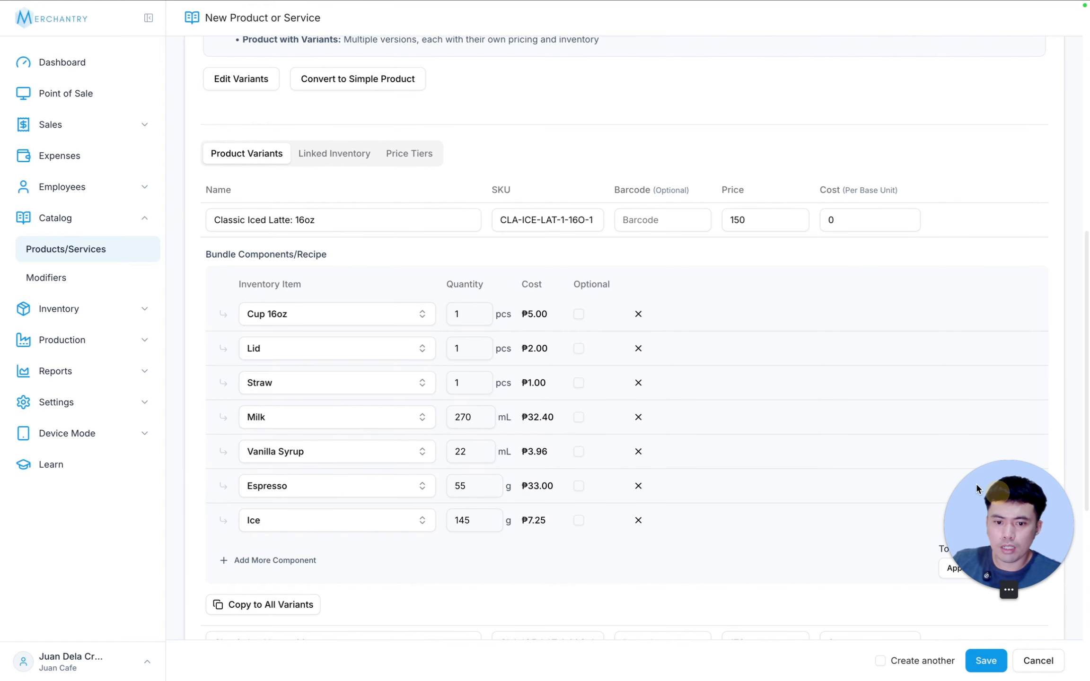
Step: Apply the calculated cost to the 16oz variant and copy its recipe to all variants
drag(978, 487, 100, 472)
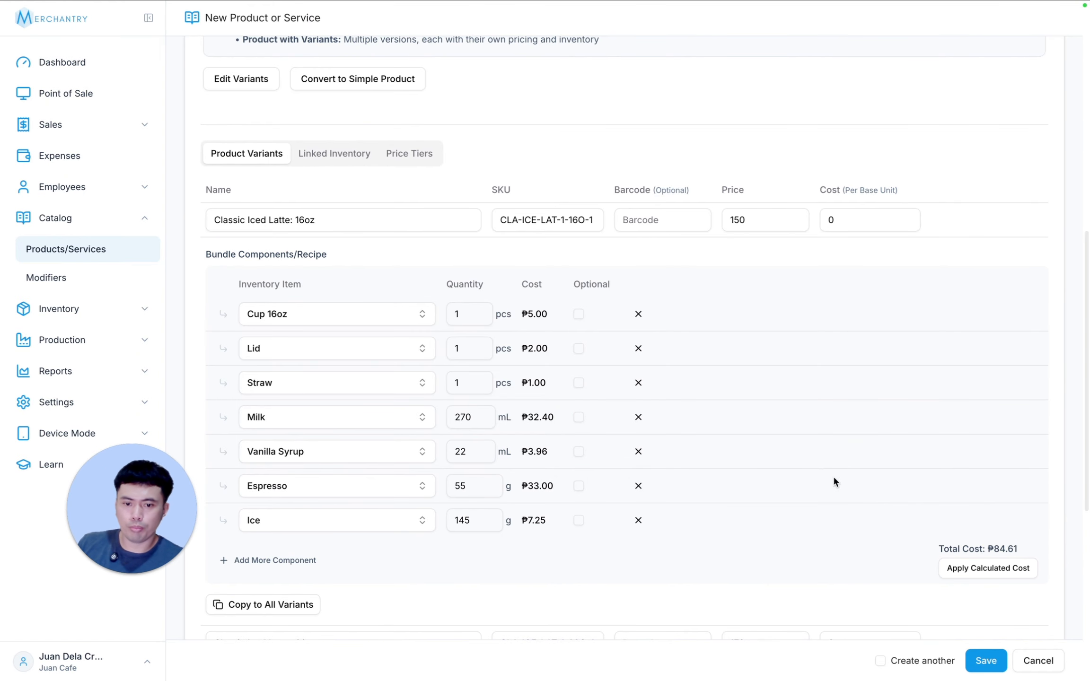
click(989, 569)
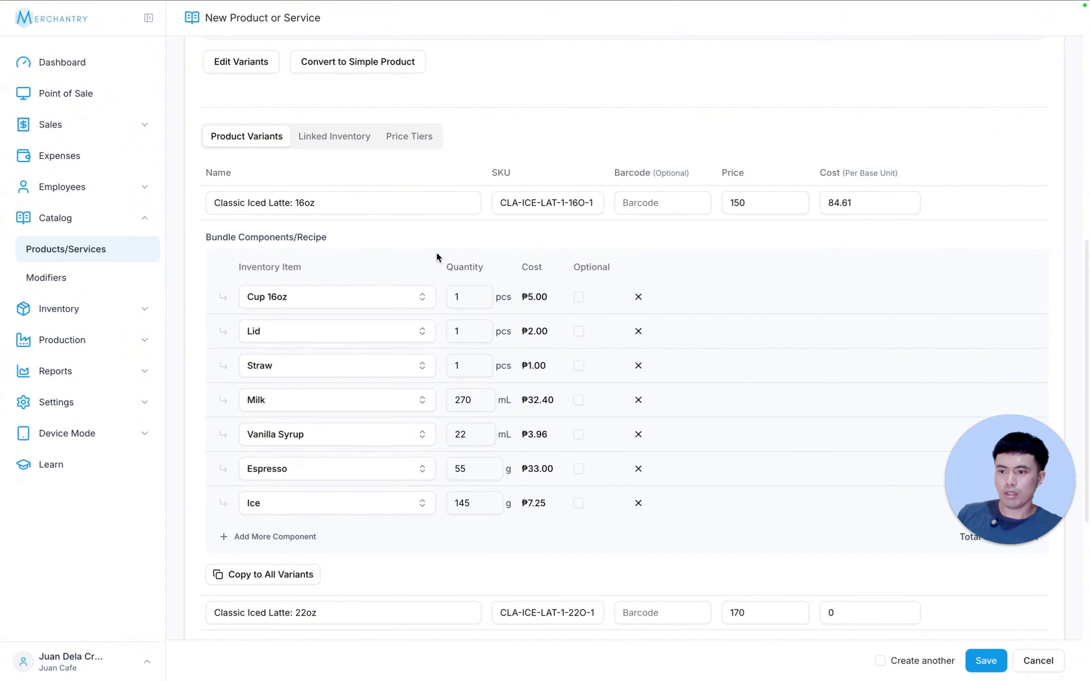
scroll(505, 435, down, 3)
scroll(505, 435, down, 3)
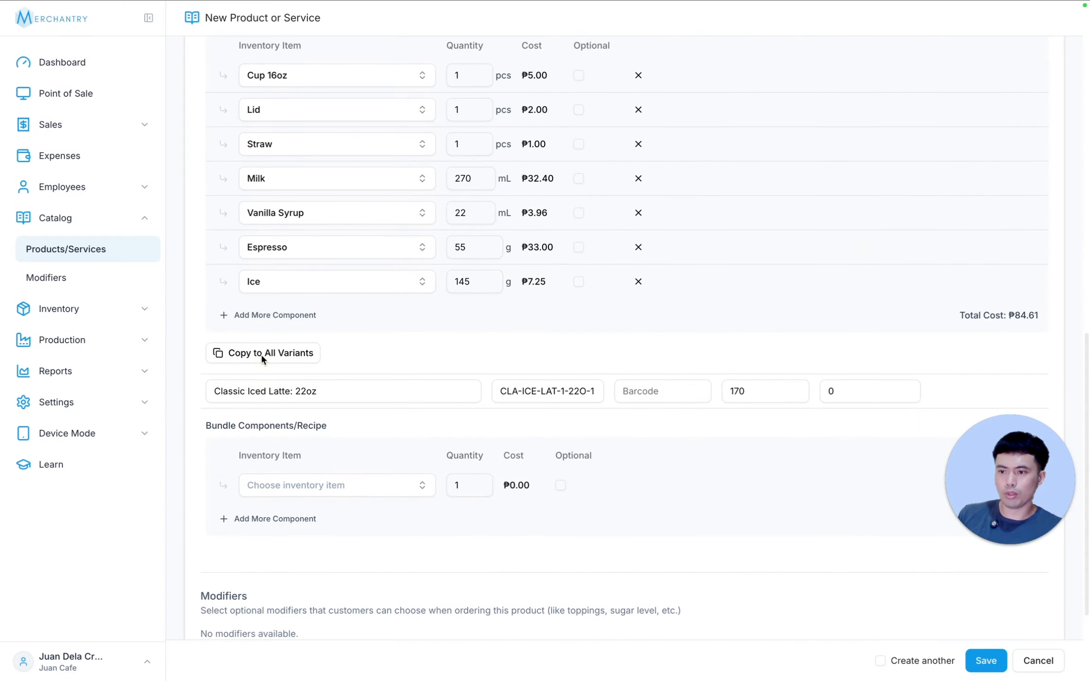
click(291, 354)
scroll(519, 498, down, 5)
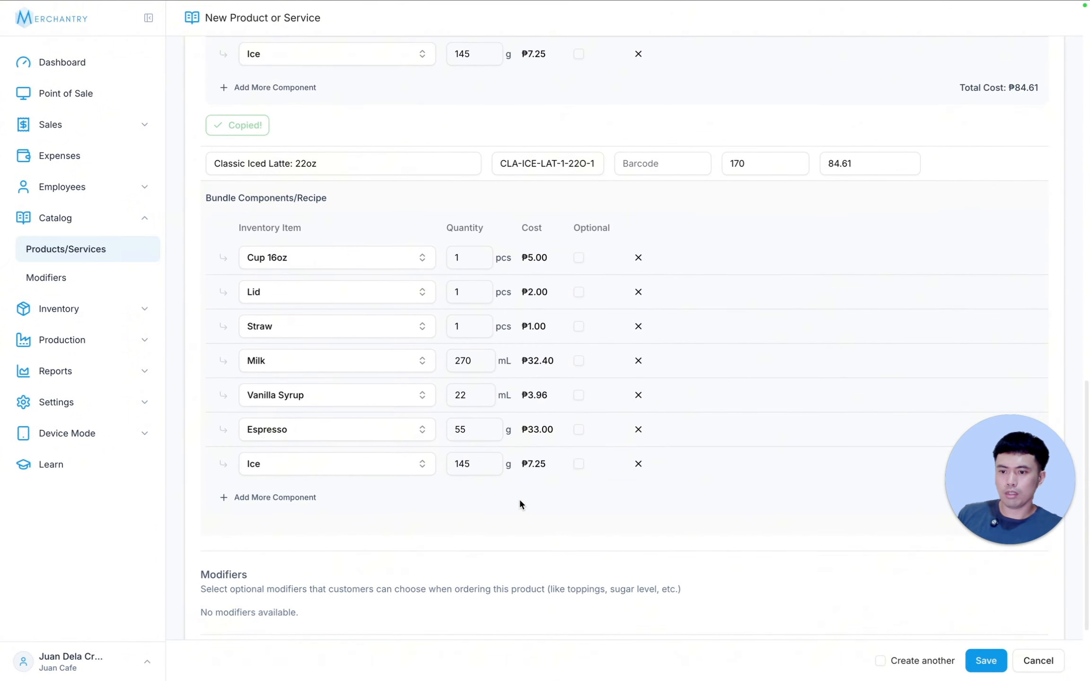
Step: Change the 22oz recipe to Cup 22oz, 350 mL Milk, 30 mL Vanilla Syrup, 65 g Espresso and 185 g Ice, and apply its calculated cost
click(294, 261)
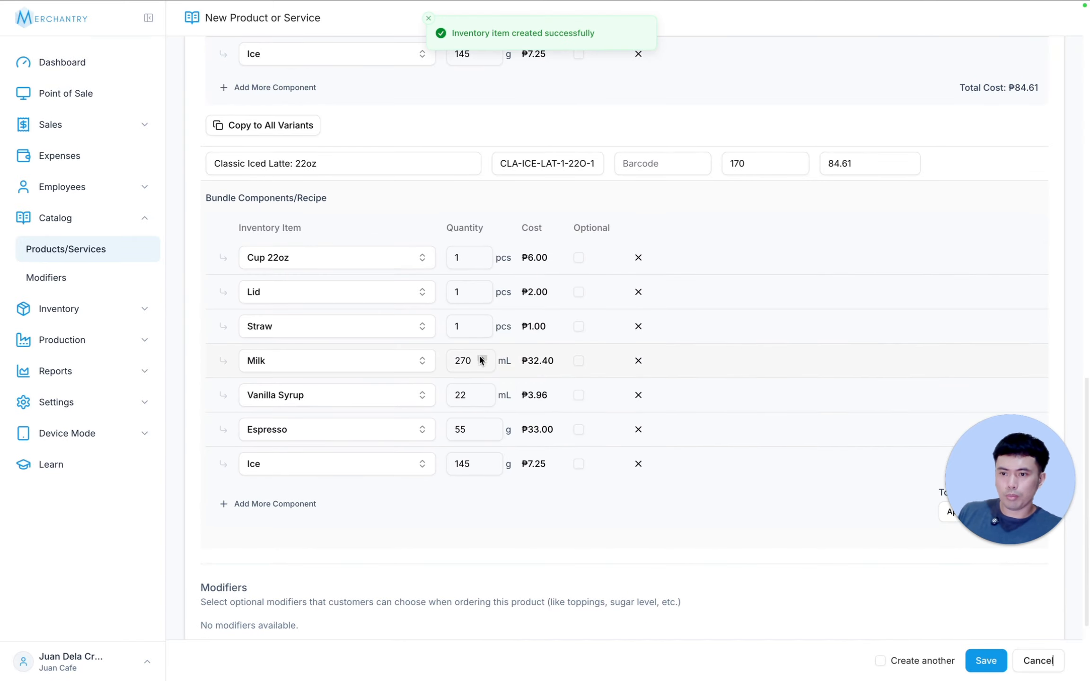
double_click(461, 360)
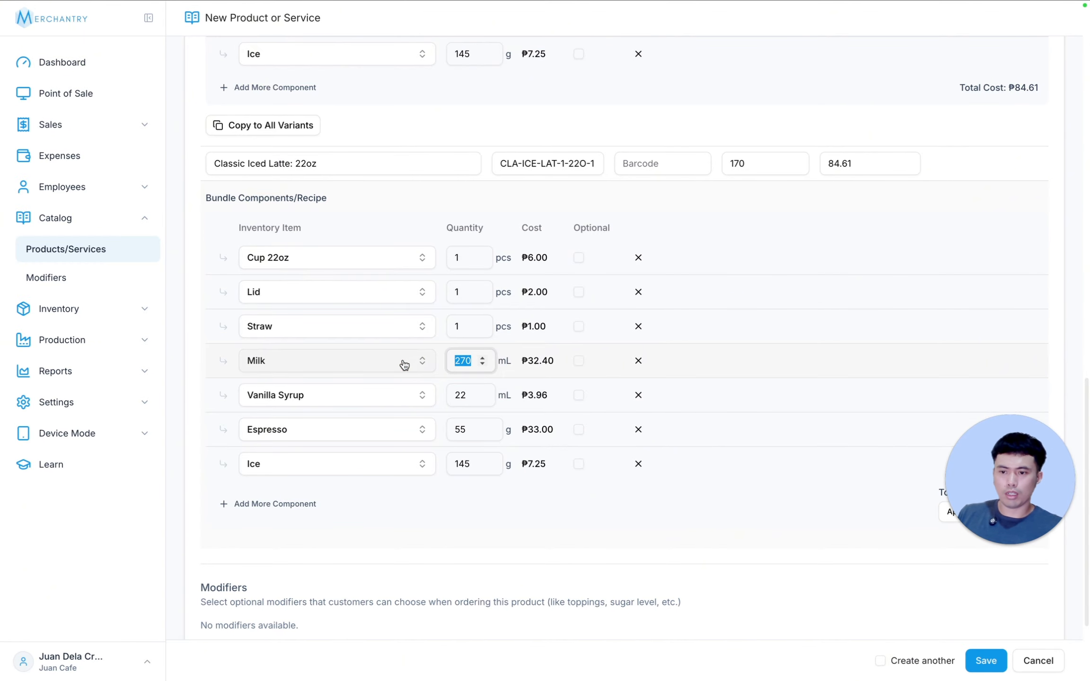
text(350)
double_click(470, 392)
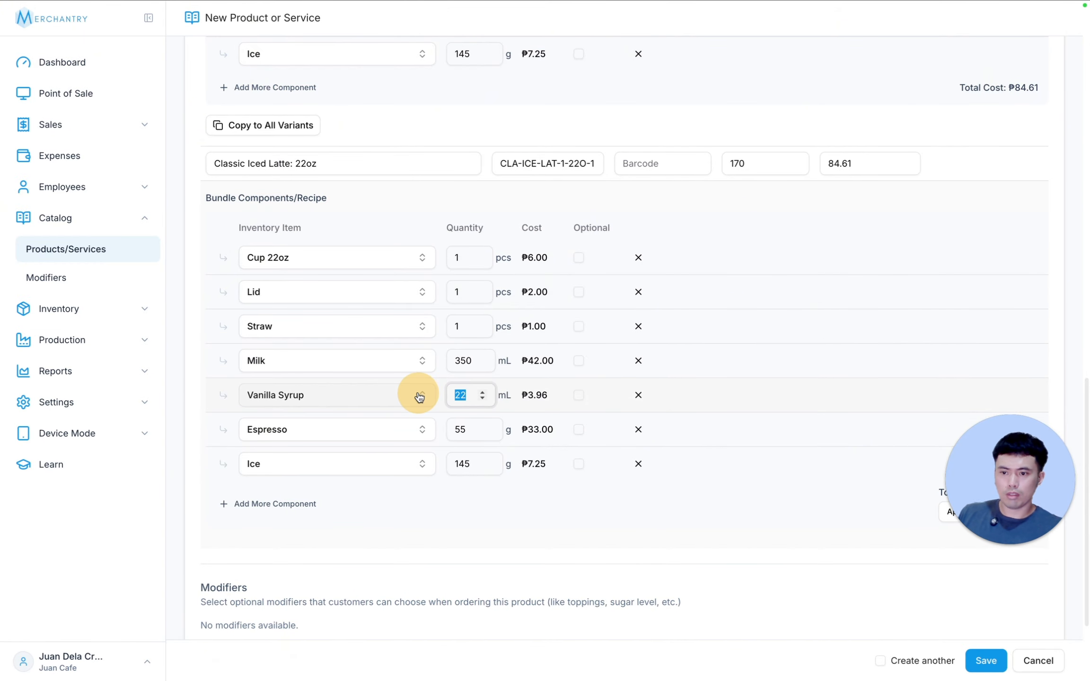
text(30)
double_click(461, 428)
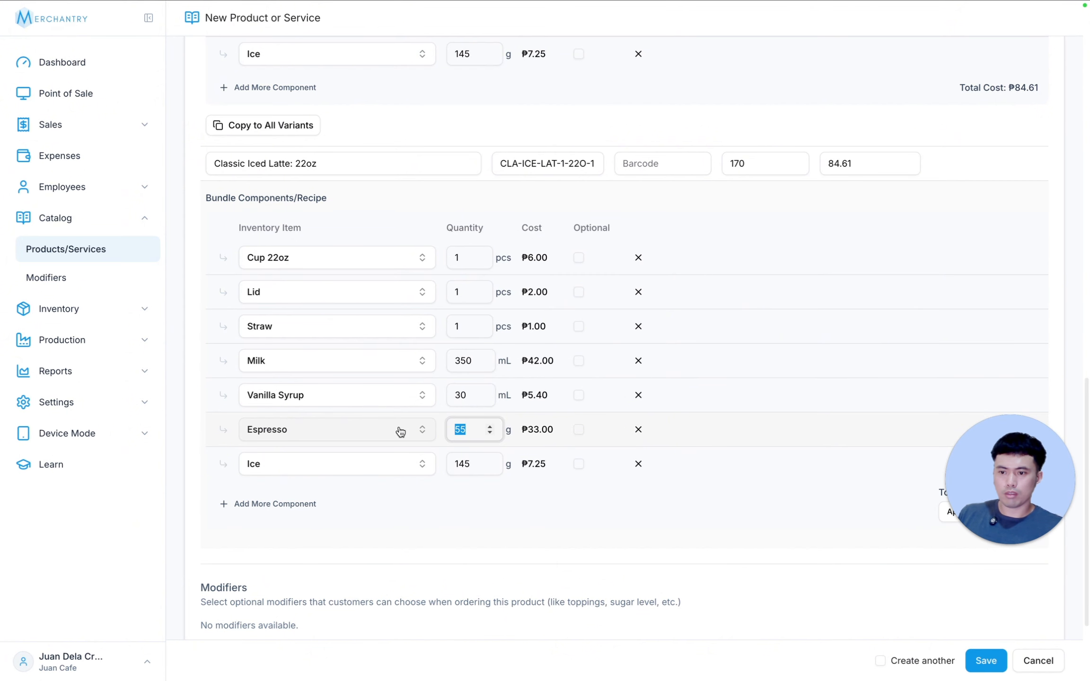
text(65)
double_click(444, 463)
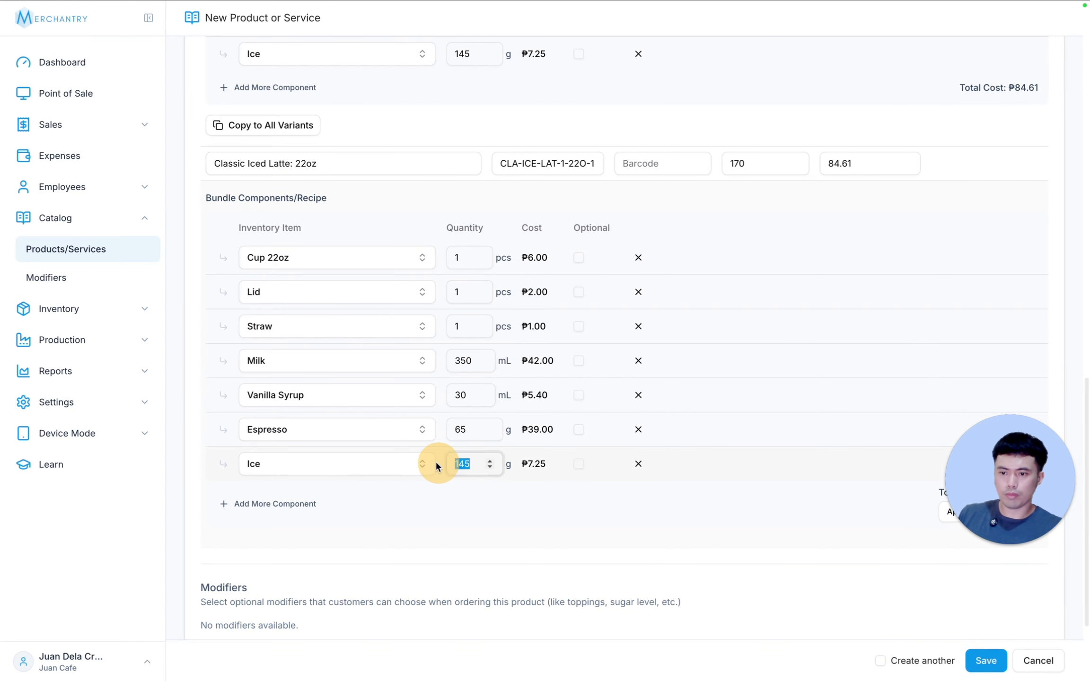
text(185)
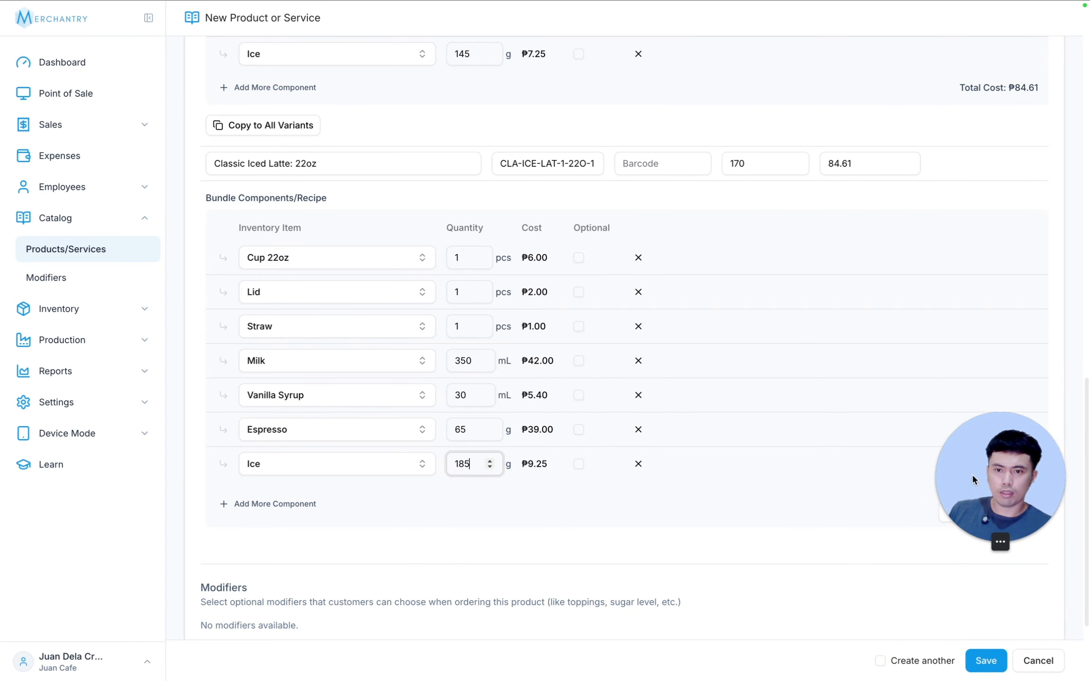
click(268, 484)
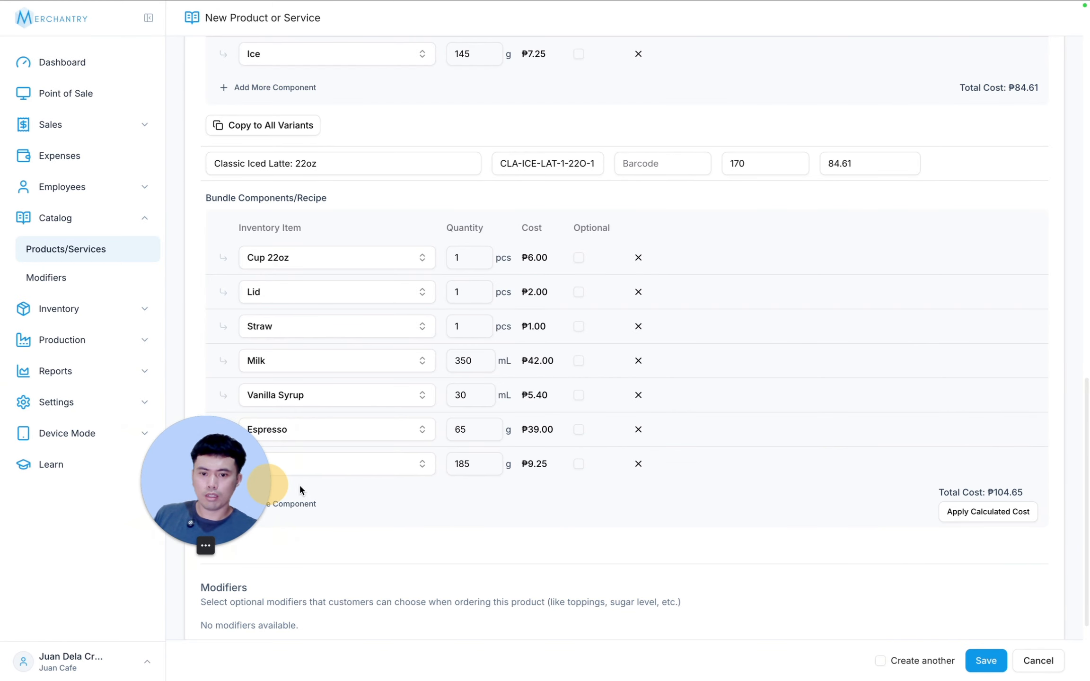
click(967, 515)
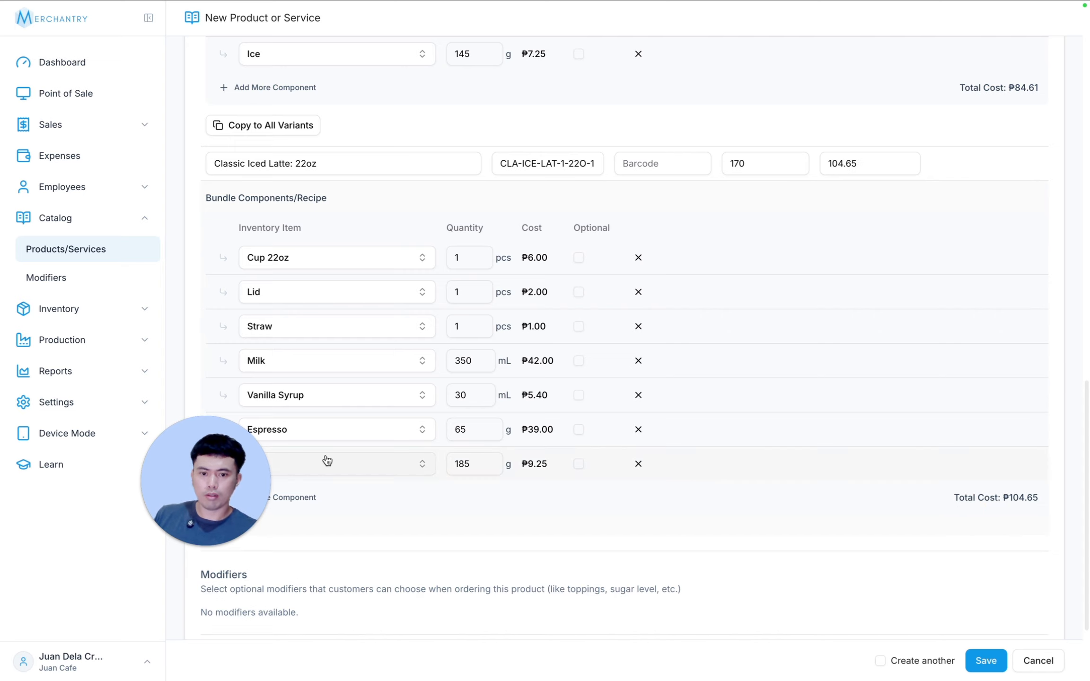
Step: Attach 4.png as the Classic Iced Latte's product image and save the product
scroll(741, 399, down, 3)
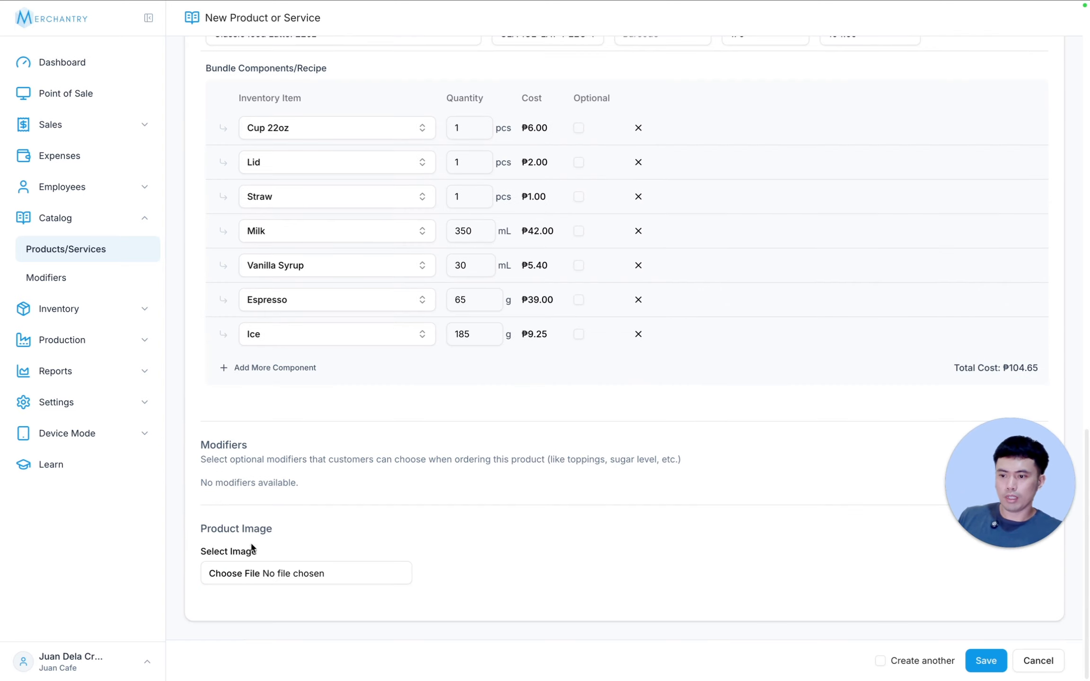
click(255, 572)
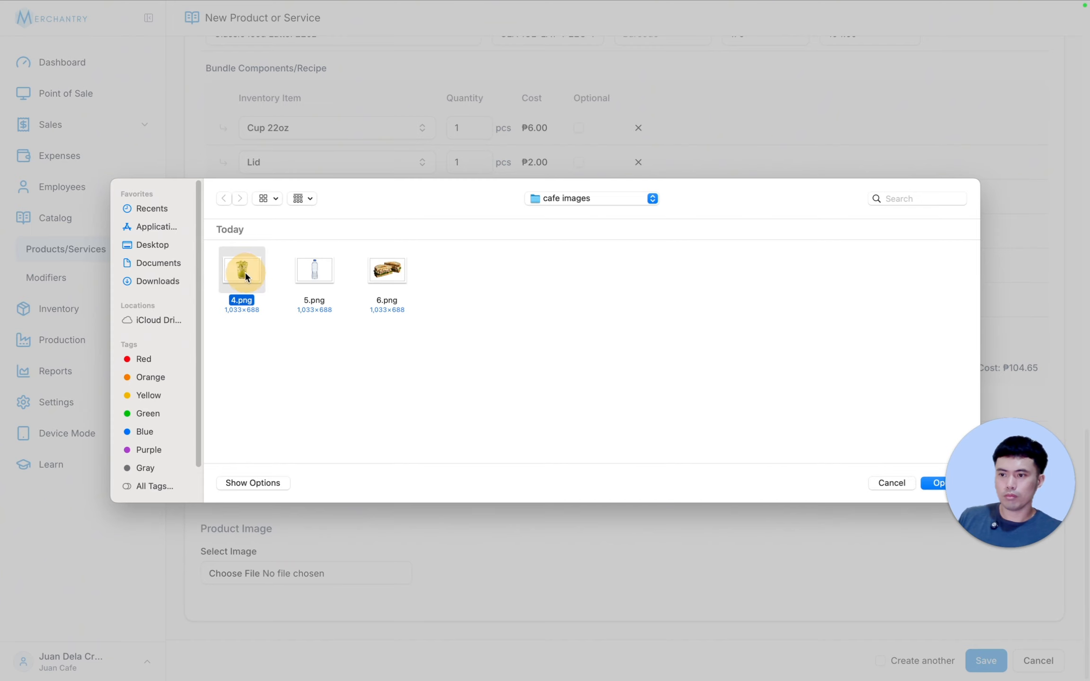
double_click(245, 271)
click(957, 660)
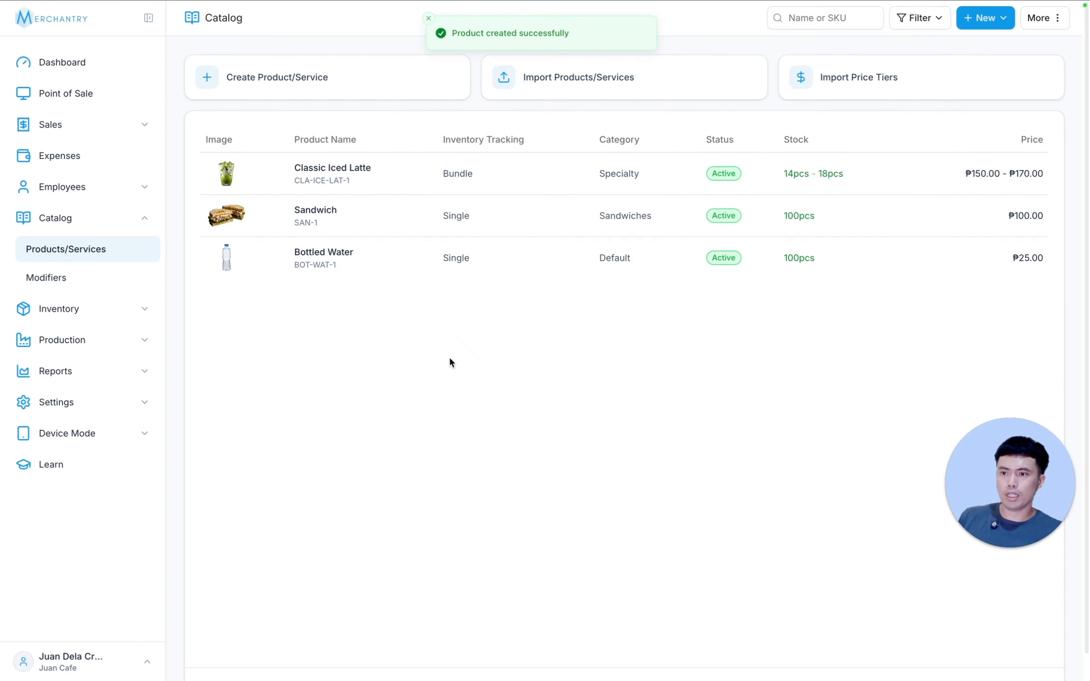
Step: Open the Point of Sale to view the catalog products as sale items
click(78, 93)
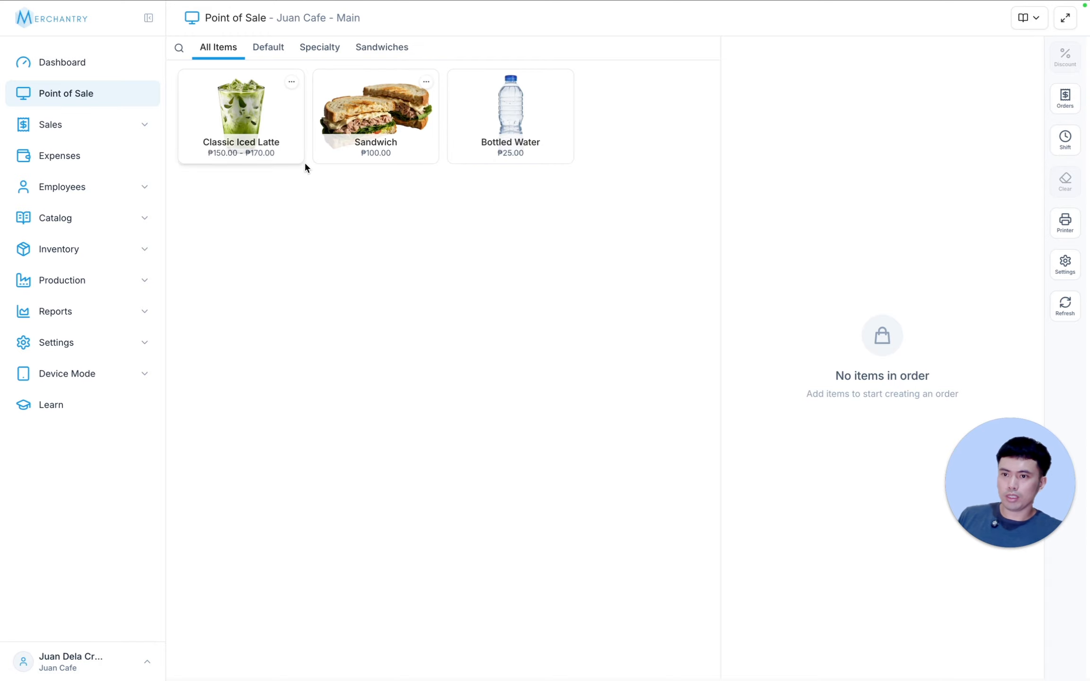